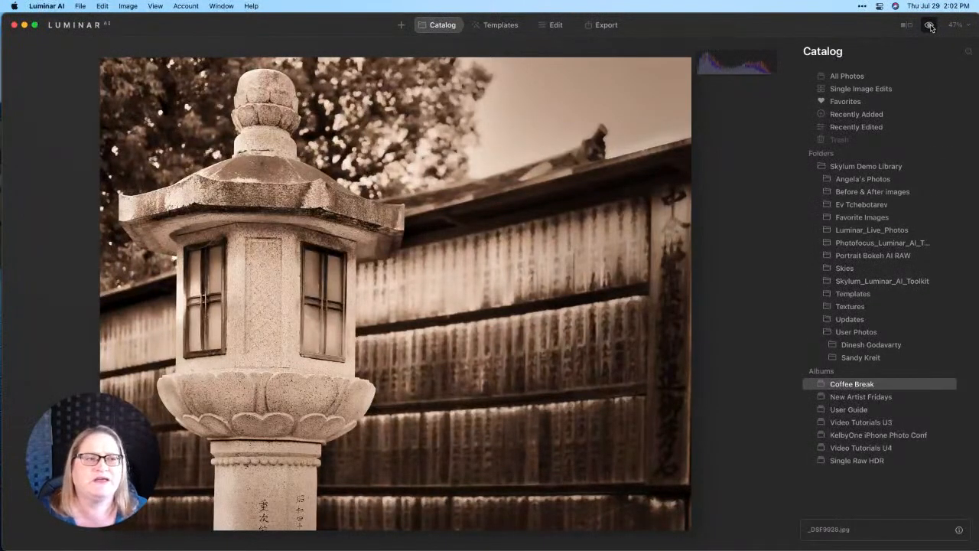
Step: Revert the stone lantern photo to its original, removing all sepia adjustments
{"action": "right_click", "coordinate": [572, 132]}
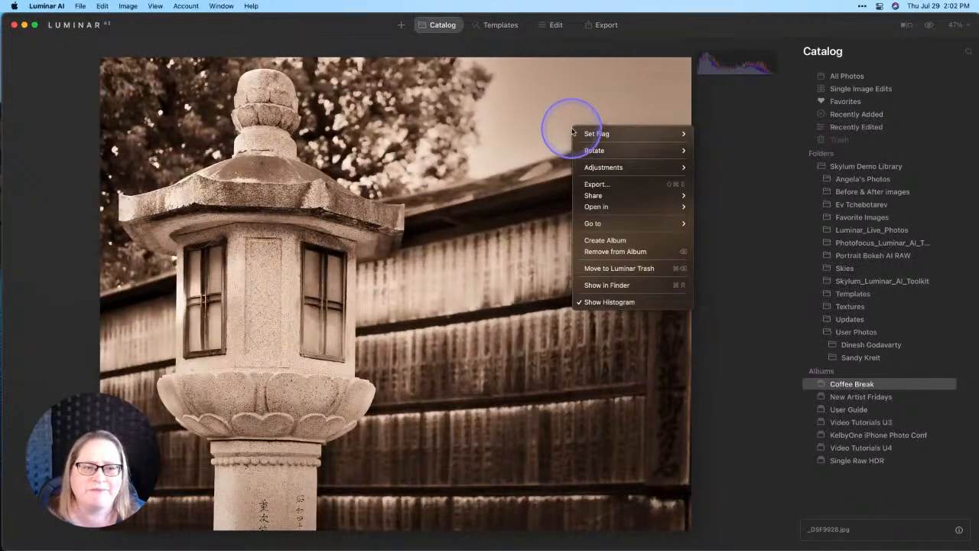
{"action": "mouse_move", "coordinate": [635, 169]}
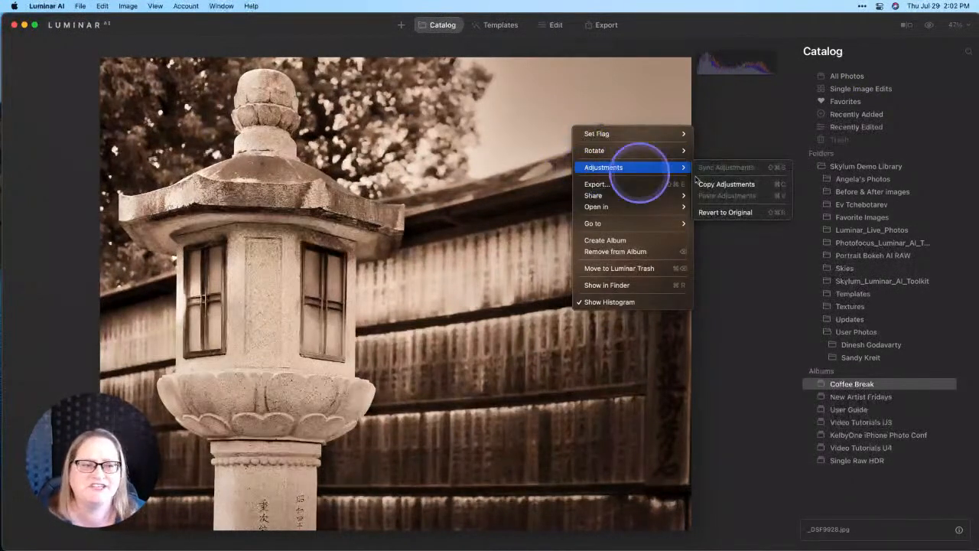
{"action": "left_click", "coordinate": [727, 216]}
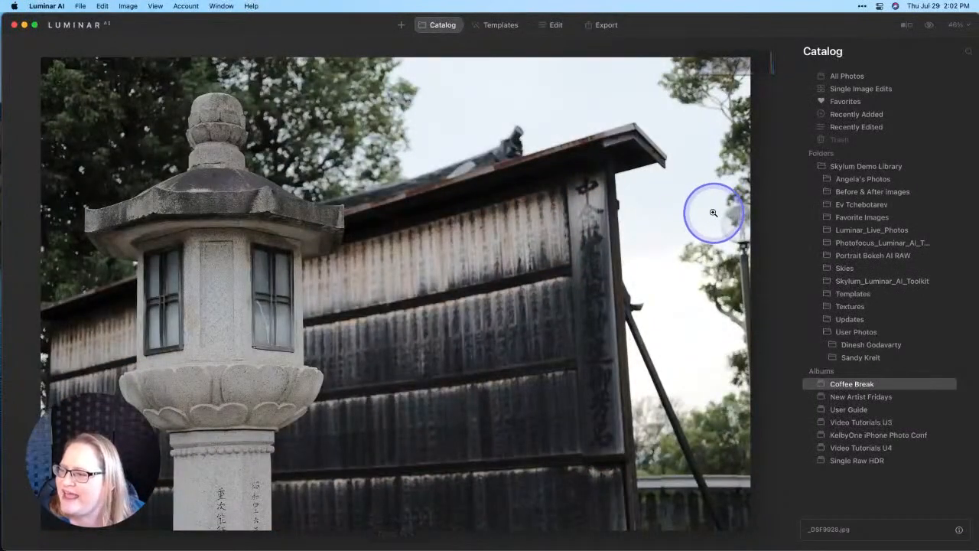
{"action": "left_click", "coordinate": [638, 252]}
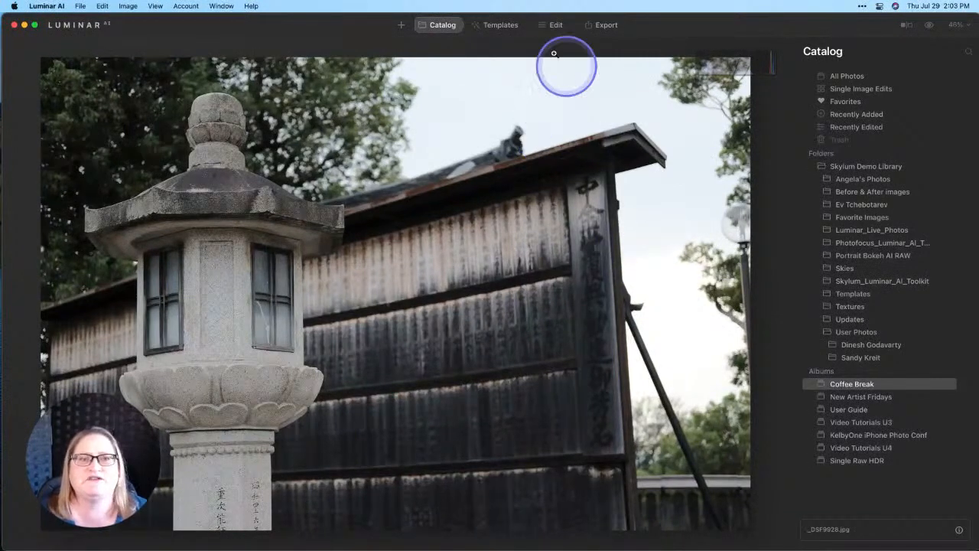
Step: Open the photo for editing and set the Enhance AI Accent to 74
{"action": "left_click", "coordinate": [556, 26]}
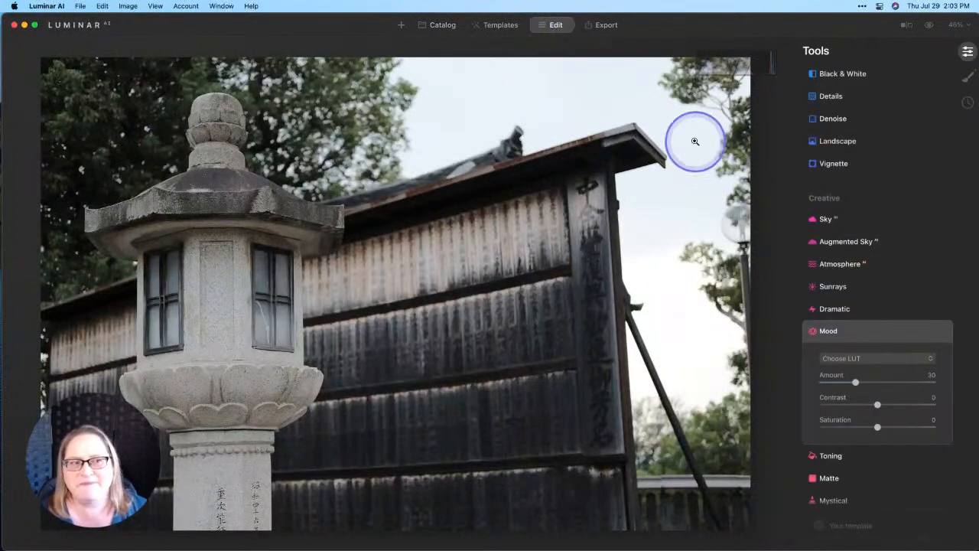
{"action": "scroll", "coordinate": [811, 158], "scroll_direction": "up", "scroll_amount": 2}
{"action": "scroll", "coordinate": [811, 159], "scroll_direction": "up", "scroll_amount": 3}
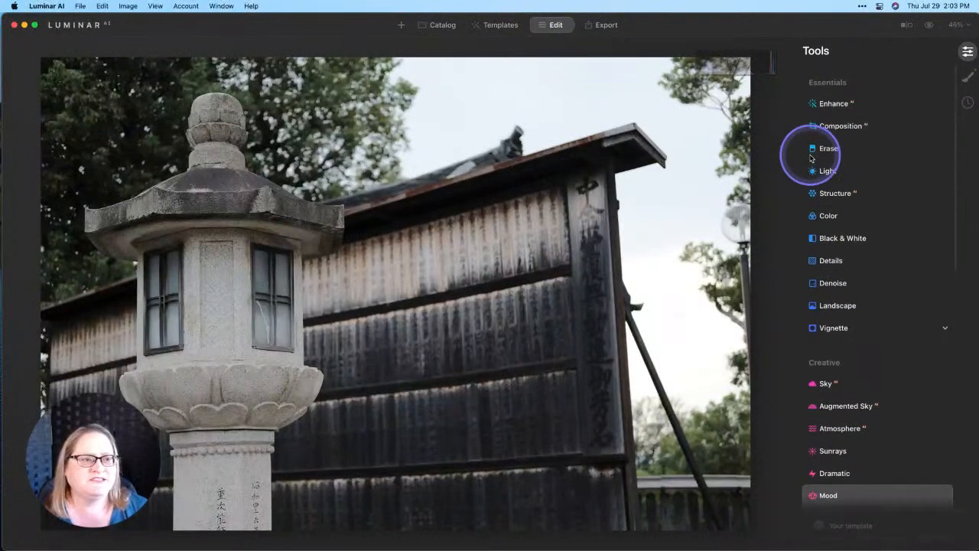
{"action": "left_click", "coordinate": [839, 95]}
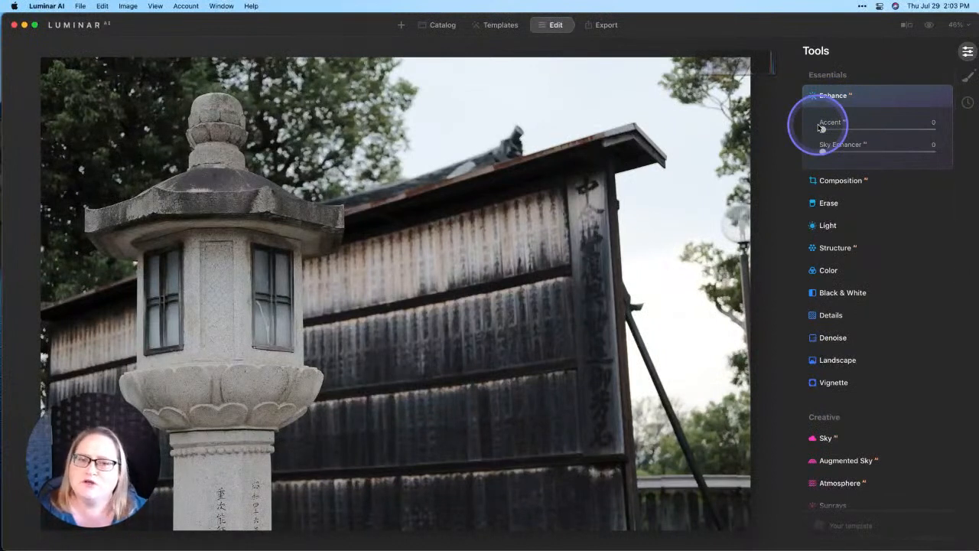
{"action": "left_click_drag", "start_coordinate": [823, 127], "coordinate": [889, 129]}
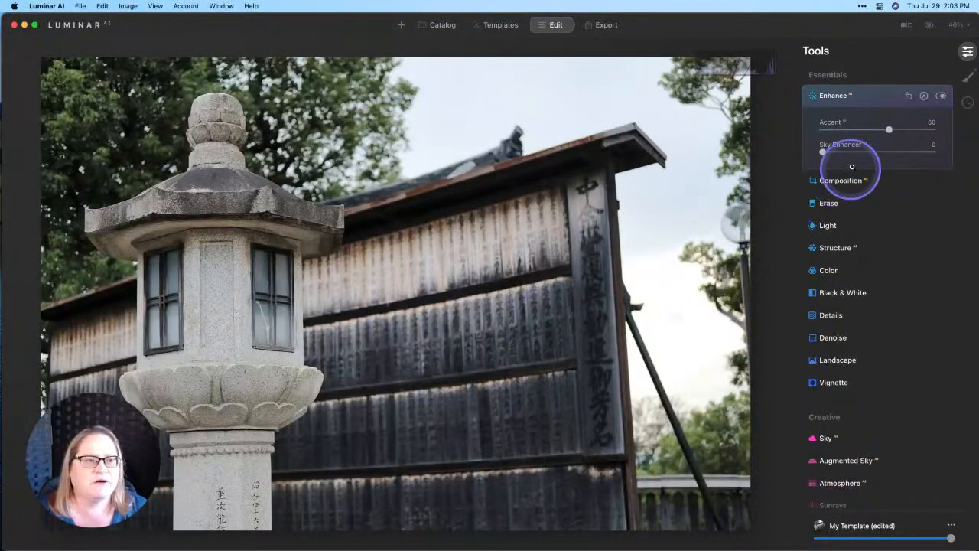
{"action": "left_click_drag", "start_coordinate": [888, 127], "coordinate": [903, 130]}
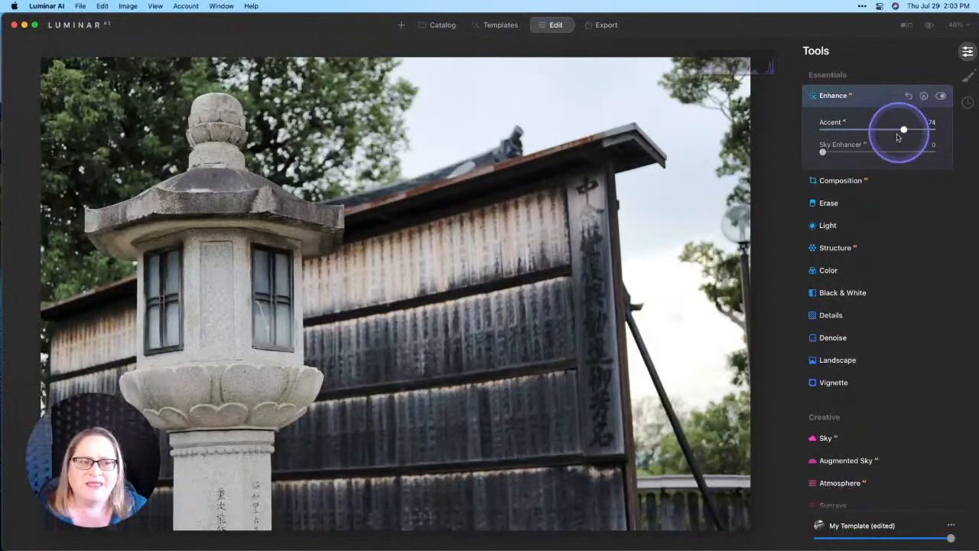
Step: Apply the automatic horizon alignment and perspective correction to the photo with Composition AI
{"action": "left_click", "coordinate": [840, 181]}
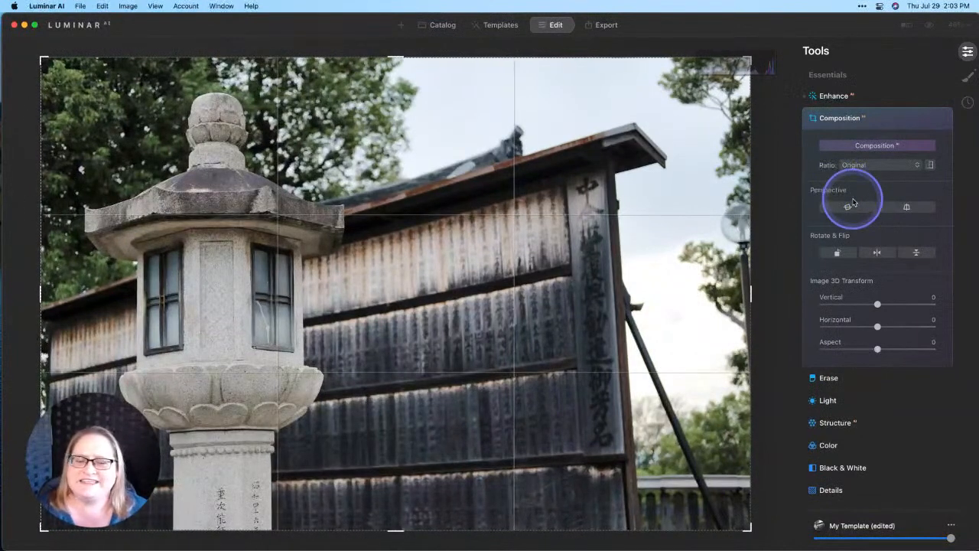
{"action": "left_click", "coordinate": [850, 207]}
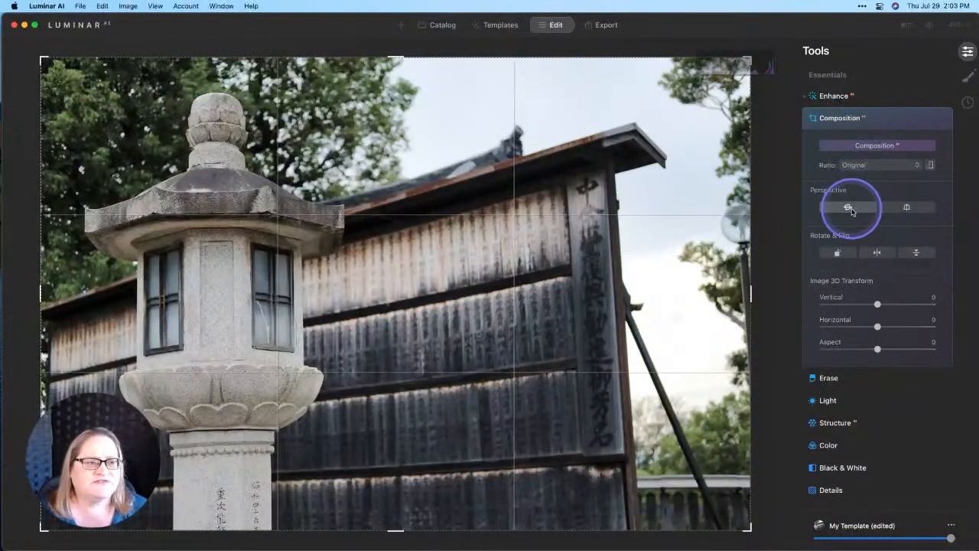
{"action": "left_click", "coordinate": [911, 207]}
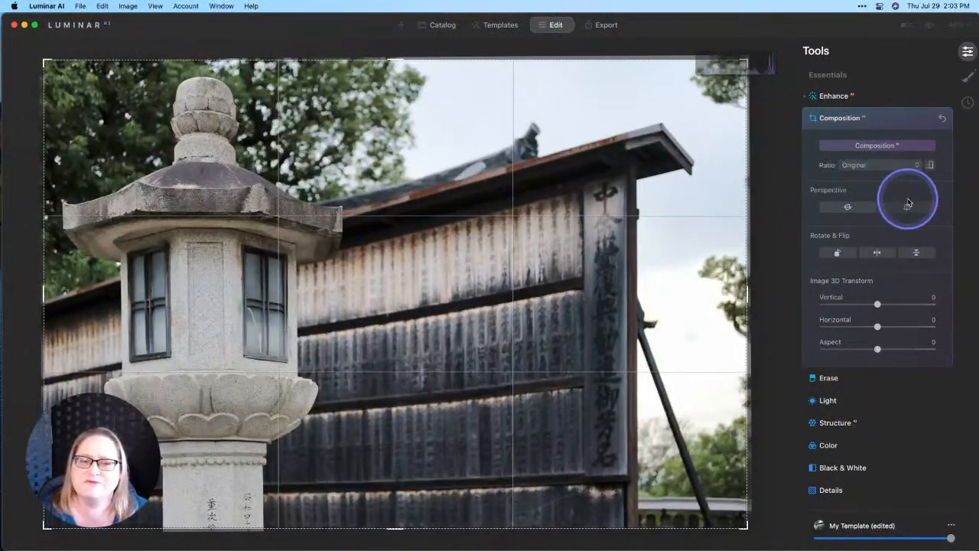
{"action": "left_click", "coordinate": [907, 207]}
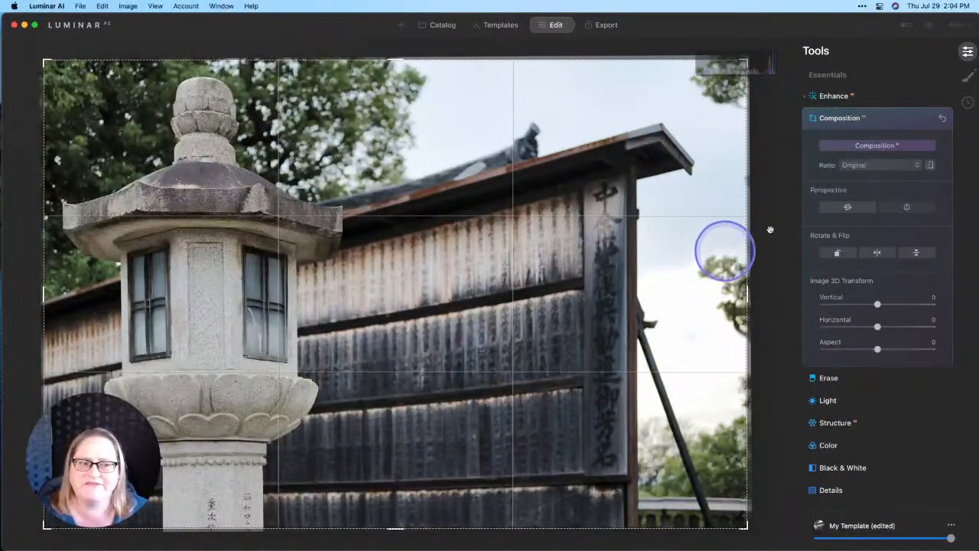
Step: Crop the photo to a 4:5 ratio, reframed on the lantern and the wooden wall without the area beyond the wall's end
{"action": "left_click", "coordinate": [856, 164]}
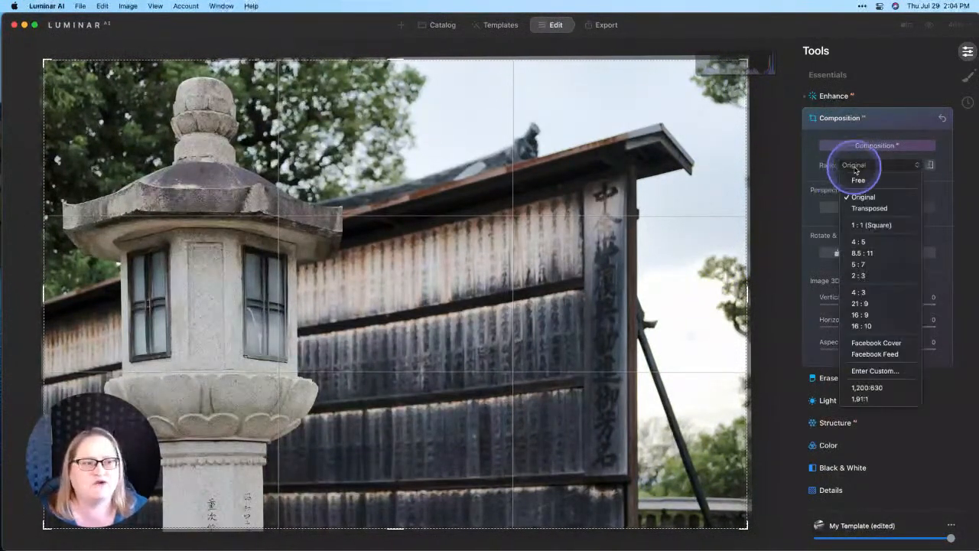
{"action": "left_click", "coordinate": [863, 242]}
{"action": "left_click_drag", "start_coordinate": [433, 241], "coordinate": [545, 255]}
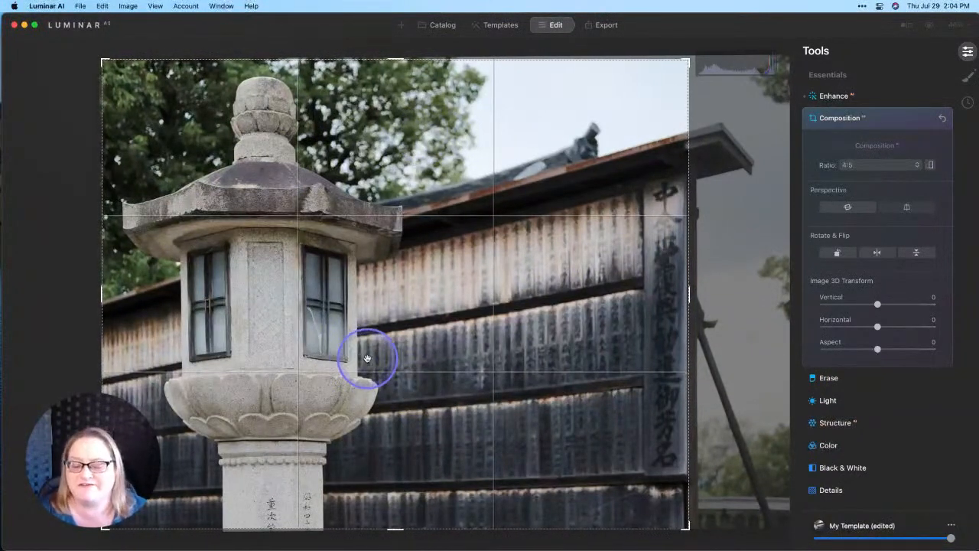
{"action": "key", "text": "Return"}
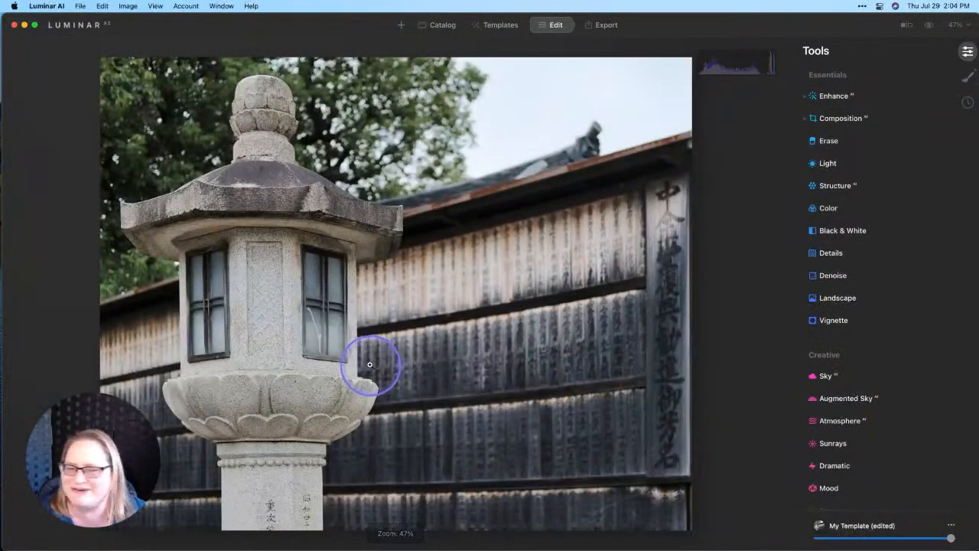
Step: Set the Structure AI amount to 70 and convert the photo to black and white
{"action": "left_click", "coordinate": [827, 189]}
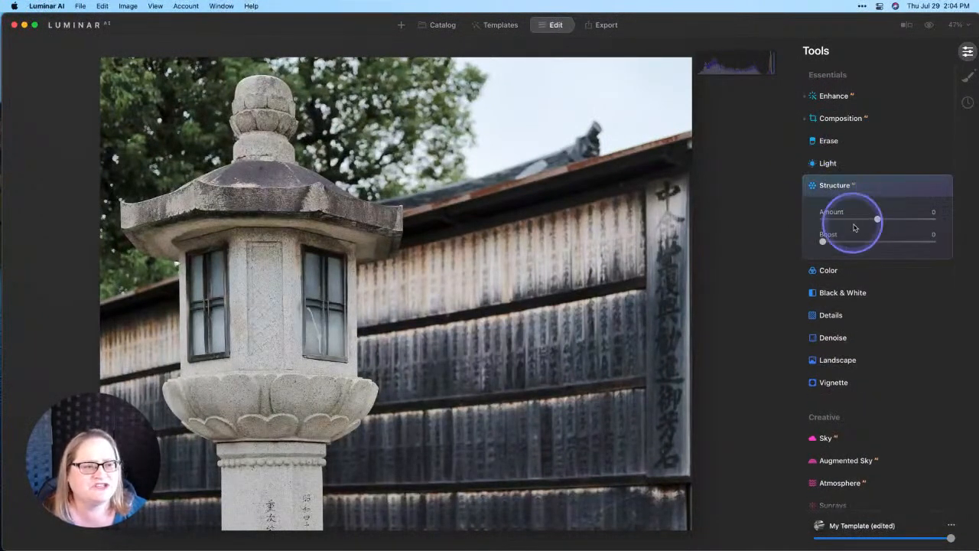
{"action": "left_click_drag", "start_coordinate": [879, 220], "coordinate": [918, 221]}
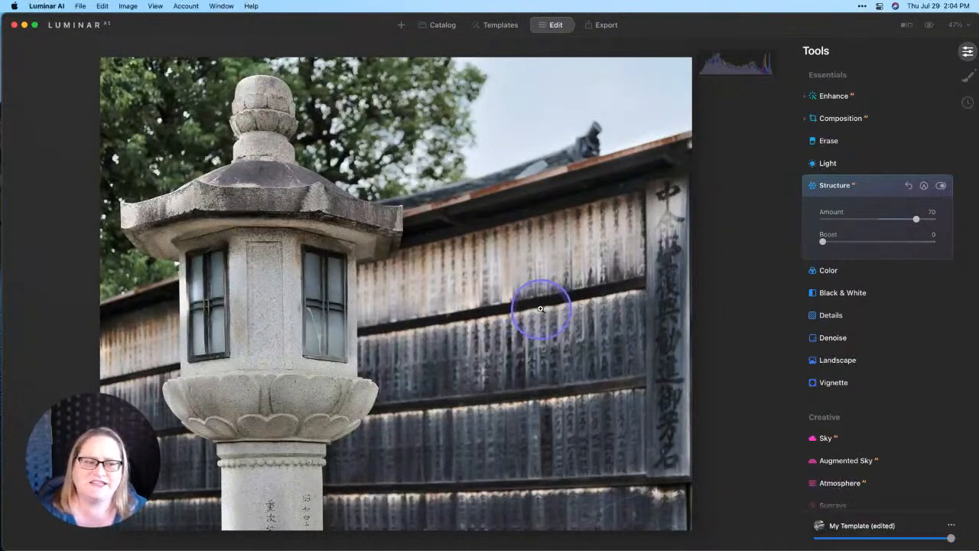
{"action": "left_click", "coordinate": [855, 292]}
{"action": "left_click", "coordinate": [879, 260]}
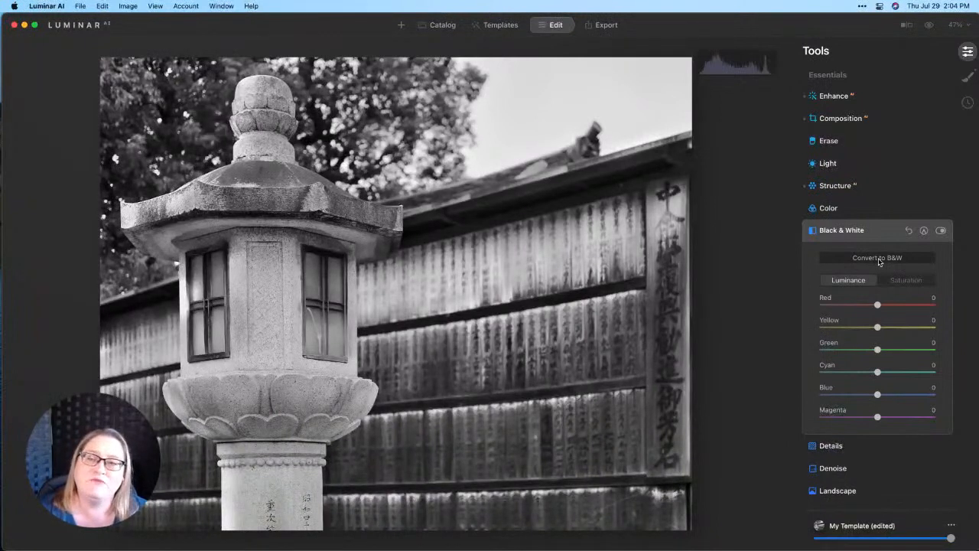
Step: Tone the shadows with a saturation of 66 and a hue of 22
{"action": "scroll", "coordinate": [845, 256], "scroll_direction": "down", "scroll_amount": 5}
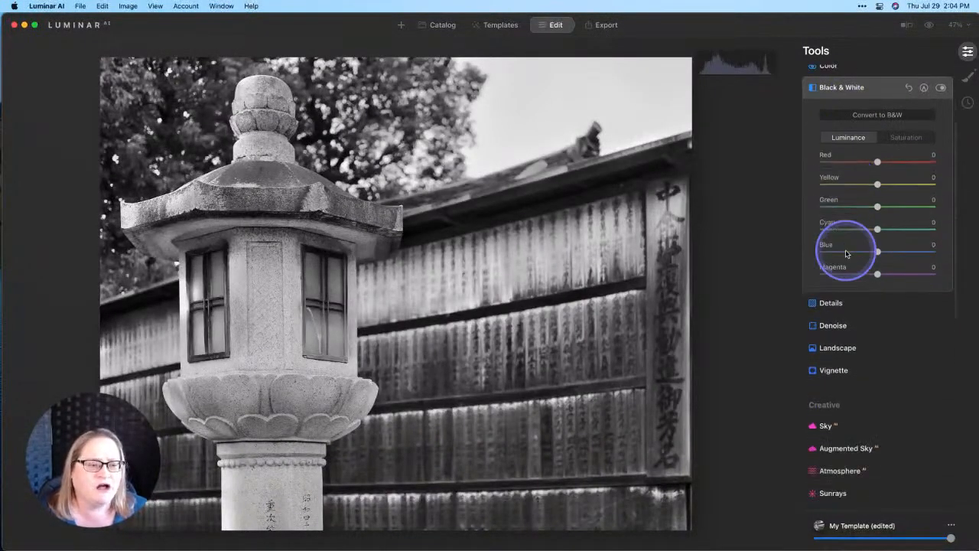
{"action": "scroll", "coordinate": [847, 254], "scroll_direction": "down", "scroll_amount": 3}
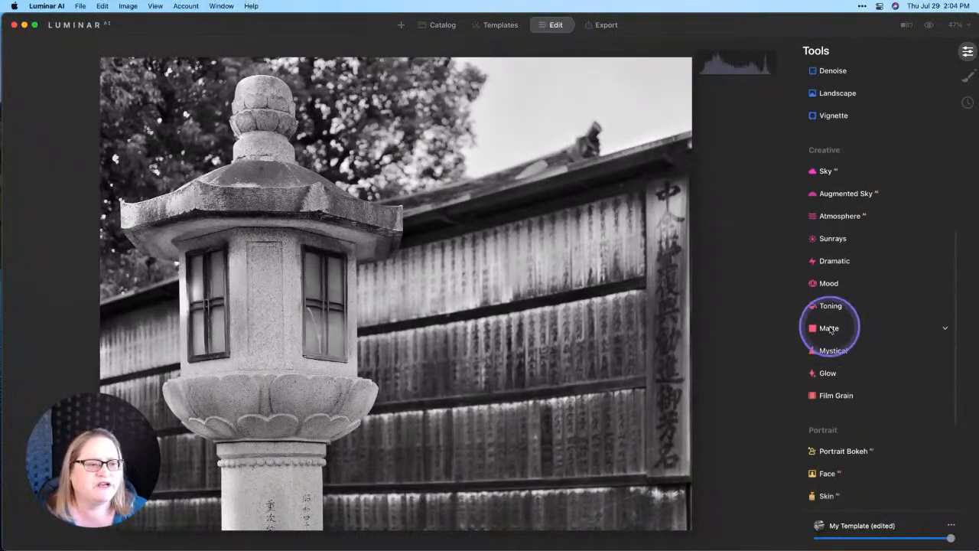
{"action": "left_click", "coordinate": [831, 306]}
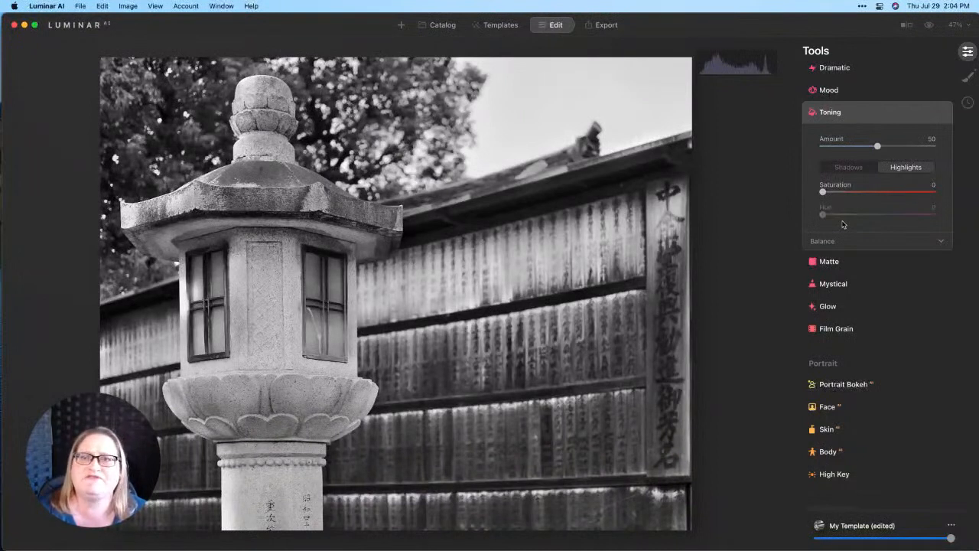
{"action": "left_click", "coordinate": [840, 169]}
{"action": "left_click_drag", "start_coordinate": [824, 191], "coordinate": [895, 194]}
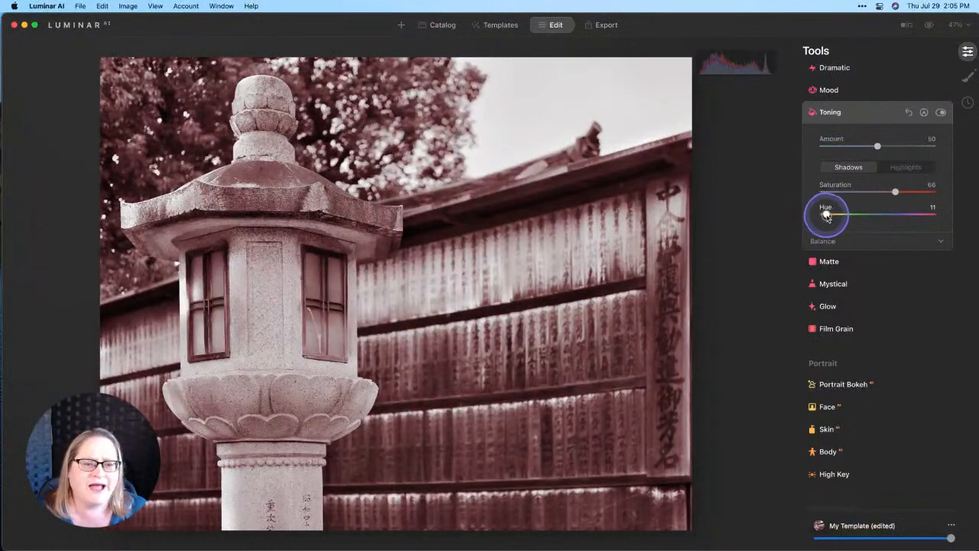
{"action": "left_click_drag", "start_coordinate": [828, 218], "coordinate": [829, 218]}
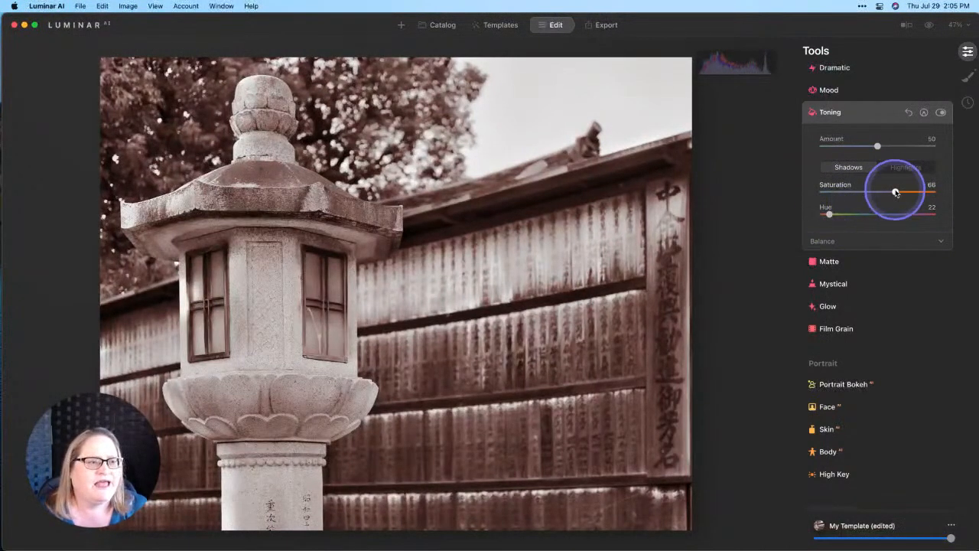
Step: Tone the highlights with a saturation of 61 and the same hue as the shadows, 22
{"action": "left_click", "coordinate": [905, 166]}
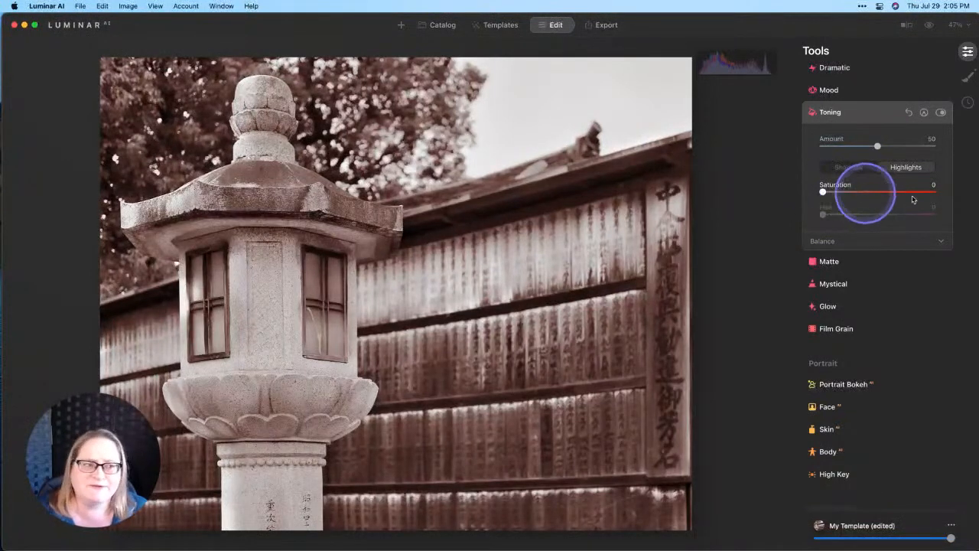
{"action": "left_click", "coordinate": [833, 168]}
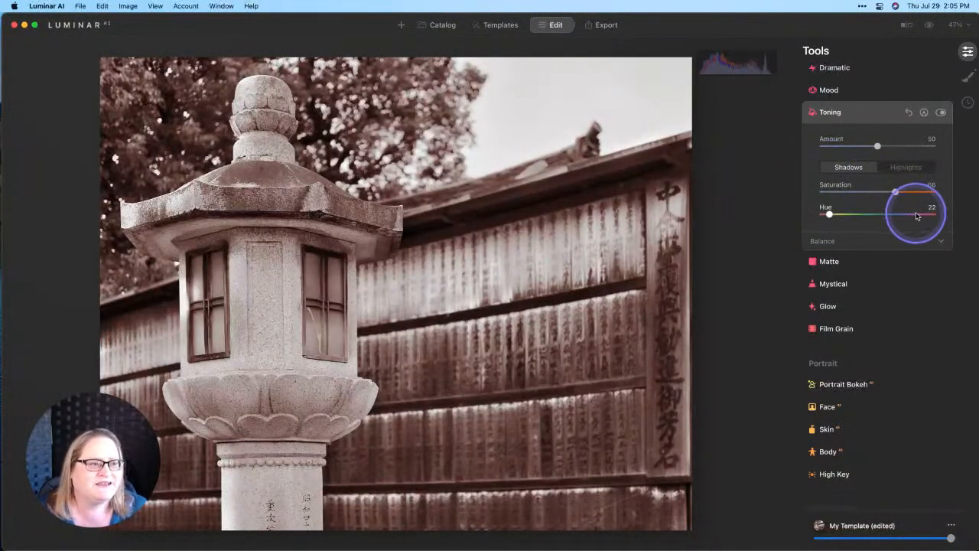
{"action": "left_click", "coordinate": [906, 167]}
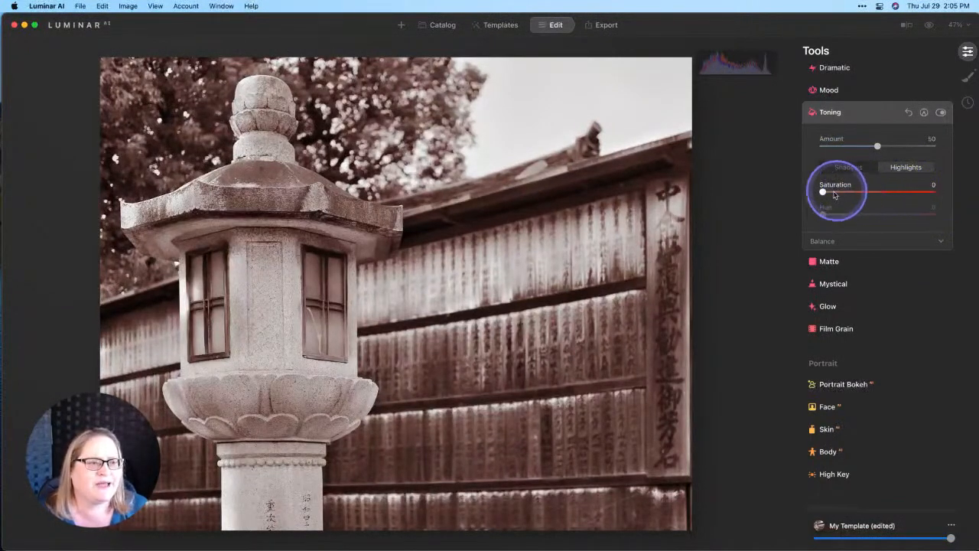
{"action": "left_click_drag", "start_coordinate": [822, 192], "coordinate": [901, 197]}
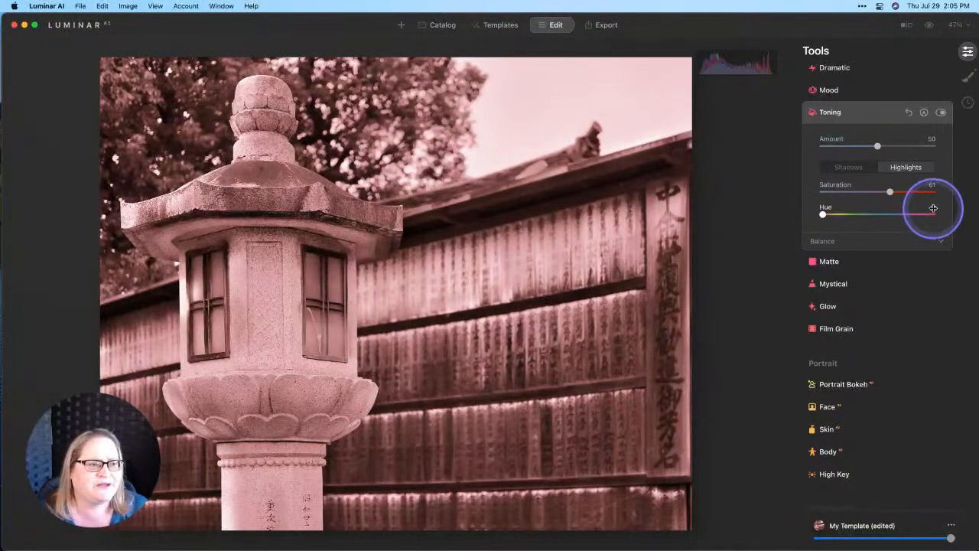
{"action": "type", "text": "22"}
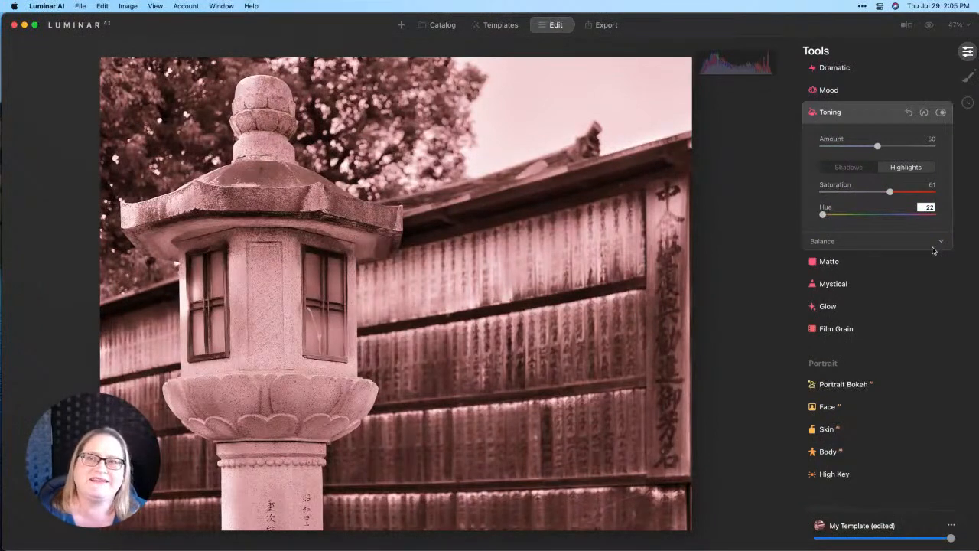
{"action": "key", "text": "Return"}
{"action": "left_click", "coordinate": [936, 244]}
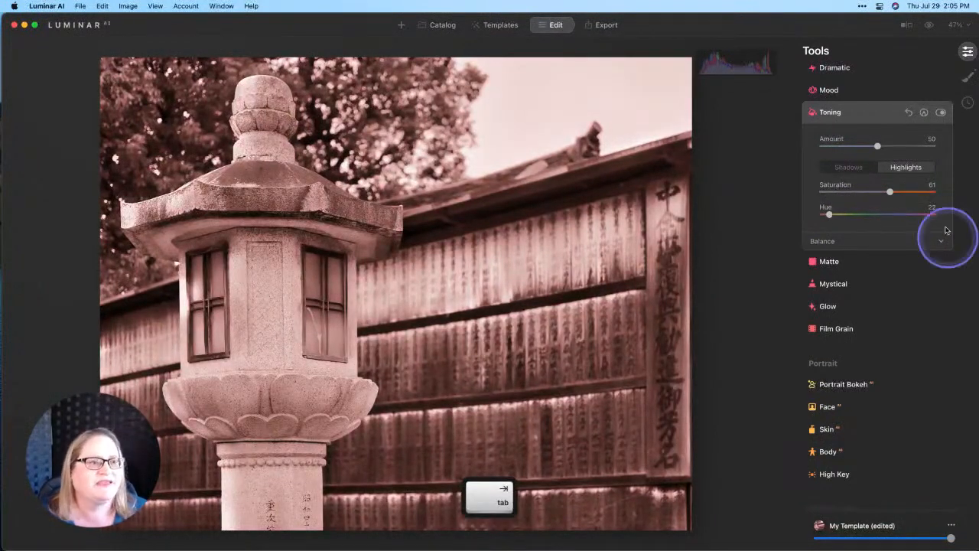
Step: Reduce the highlights toning saturation and set the shadows toning saturation to 44
{"action": "left_click", "coordinate": [839, 209]}
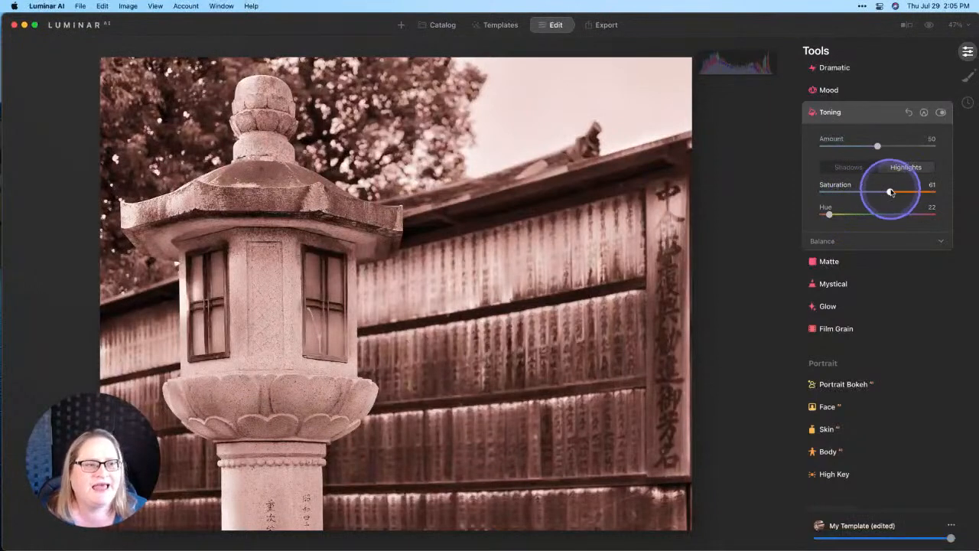
{"action": "left_click_drag", "start_coordinate": [890, 192], "coordinate": [869, 197]}
{"action": "left_click", "coordinate": [851, 167]}
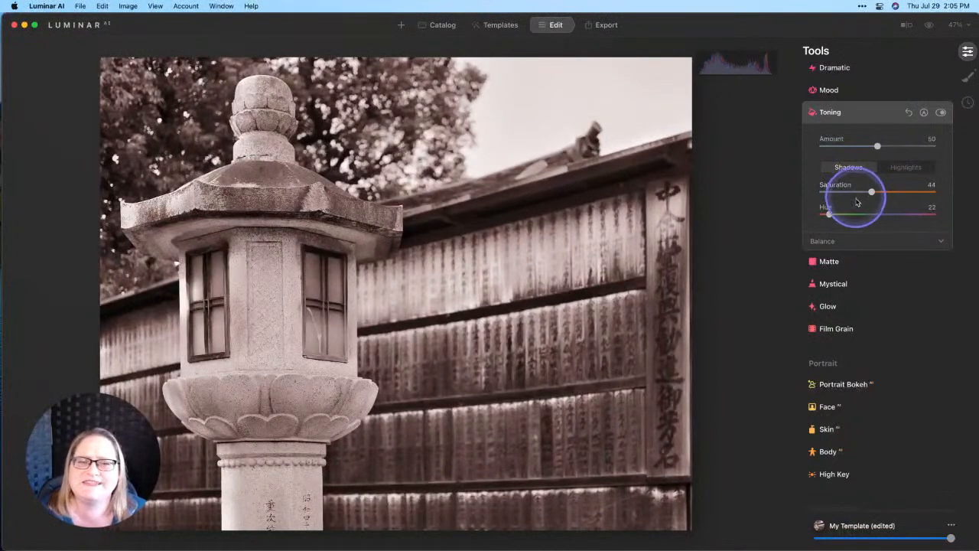
Step: Try a Toning balance of 16, and reset the balance to 0
{"action": "left_click", "coordinate": [855, 241]}
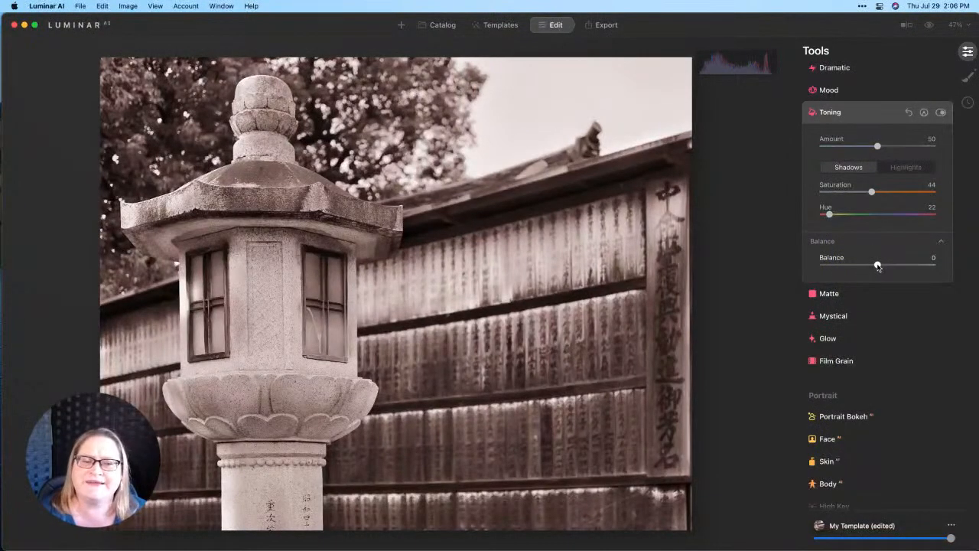
{"action": "mouse_move", "coordinate": [878, 265]}
{"action": "left_mouse_down"}
{"action": "mouse_move", "coordinate": [831, 264]}
{"action": "mouse_move", "coordinate": [958, 267]}
{"action": "mouse_move", "coordinate": [864, 263]}
{"action": "mouse_move", "coordinate": [931, 263]}
{"action": "mouse_move", "coordinate": [886, 265]}
{"action": "left_mouse_up"}
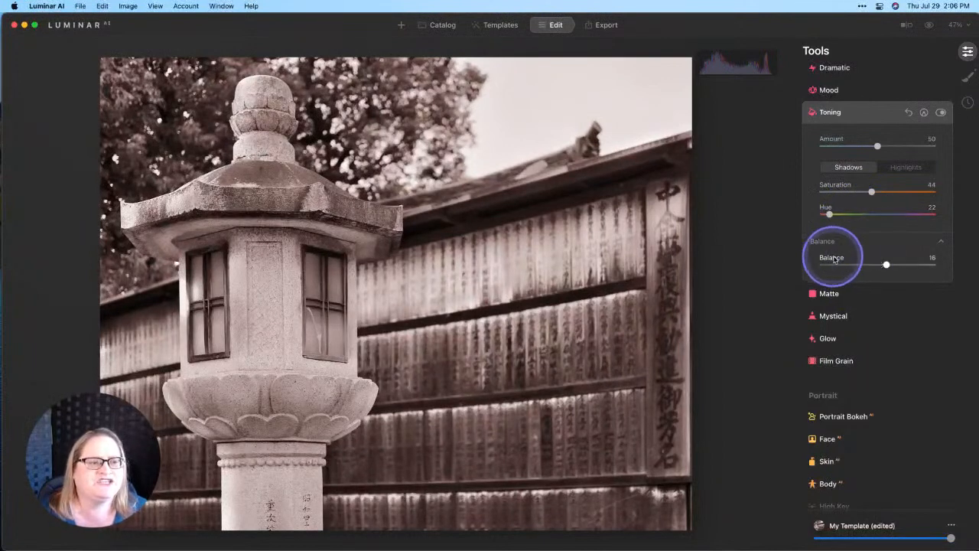
{"action": "double_click", "coordinate": [884, 264]}
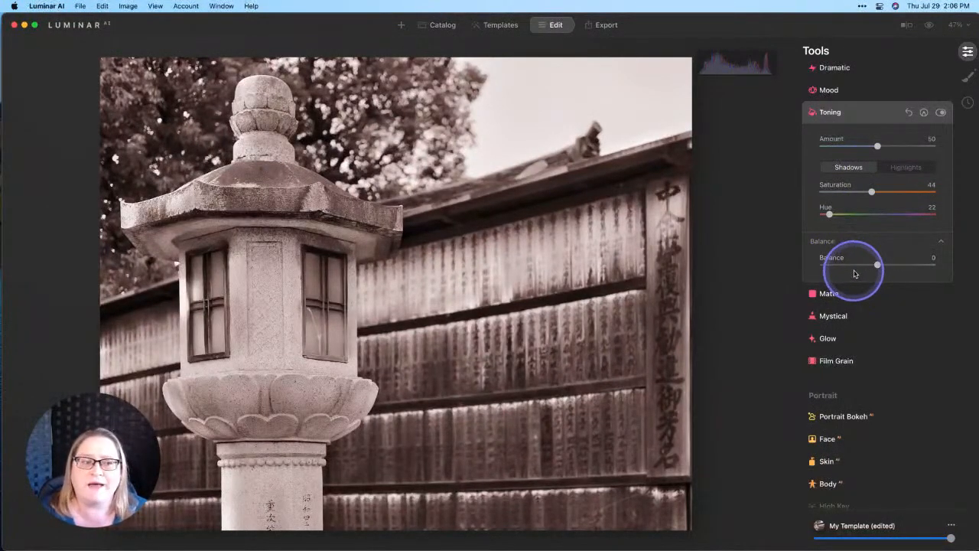
Step: Set the overall Toning amount to 42
{"action": "mouse_move", "coordinate": [877, 148]}
{"action": "left_mouse_down"}
{"action": "mouse_move", "coordinate": [911, 146]}
{"action": "mouse_move", "coordinate": [851, 147]}
{"action": "mouse_move", "coordinate": [870, 149]}
{"action": "left_mouse_up"}
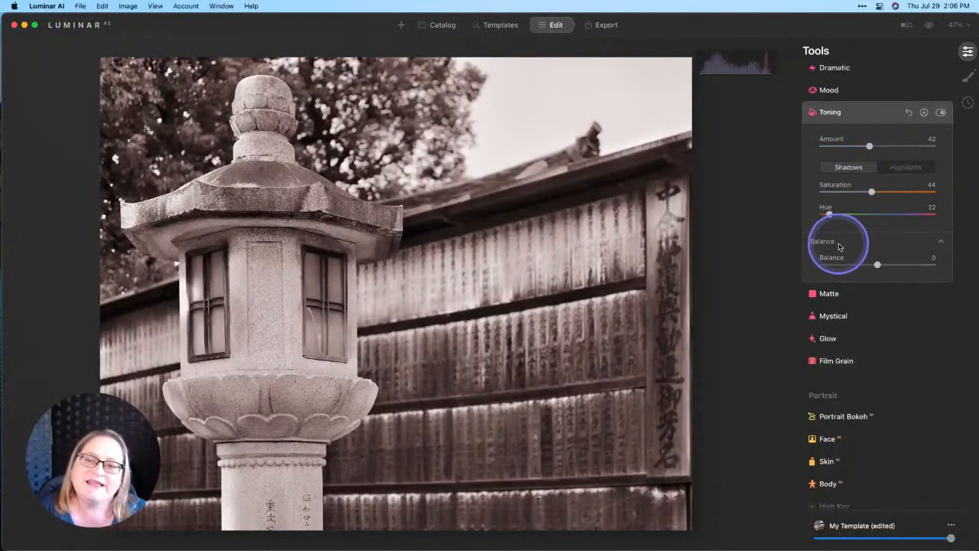
Step: In Supercontrast, set highlights contrast to 46 with balance -49, and midtones contrast to 40 with balance -44
{"action": "scroll", "coordinate": [839, 247], "scroll_direction": "down", "scroll_amount": 5}
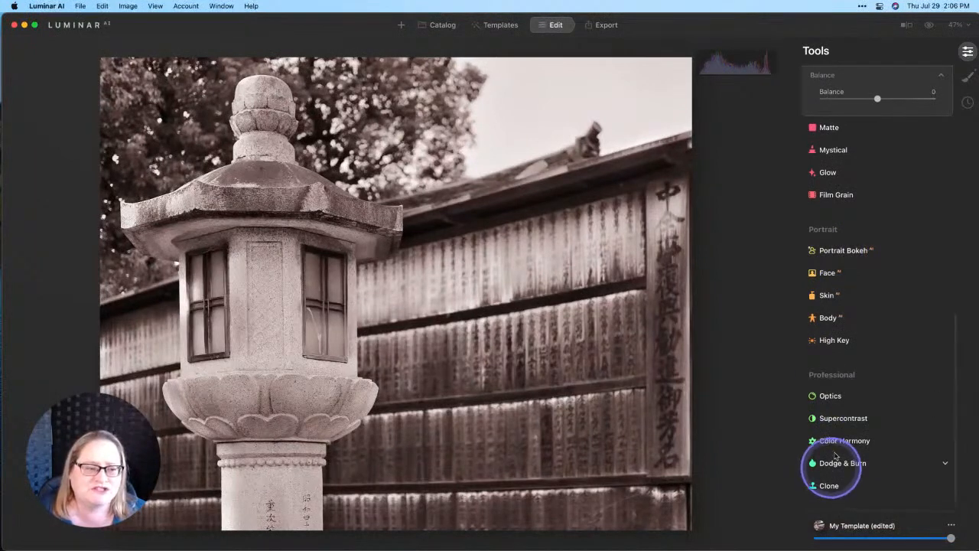
{"action": "left_click", "coordinate": [838, 423]}
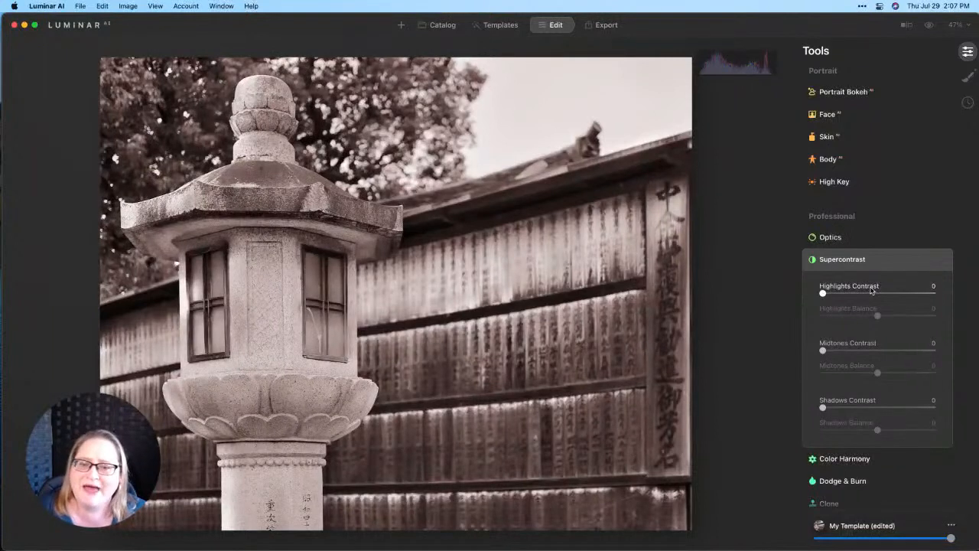
{"action": "left_click", "coordinate": [842, 296]}
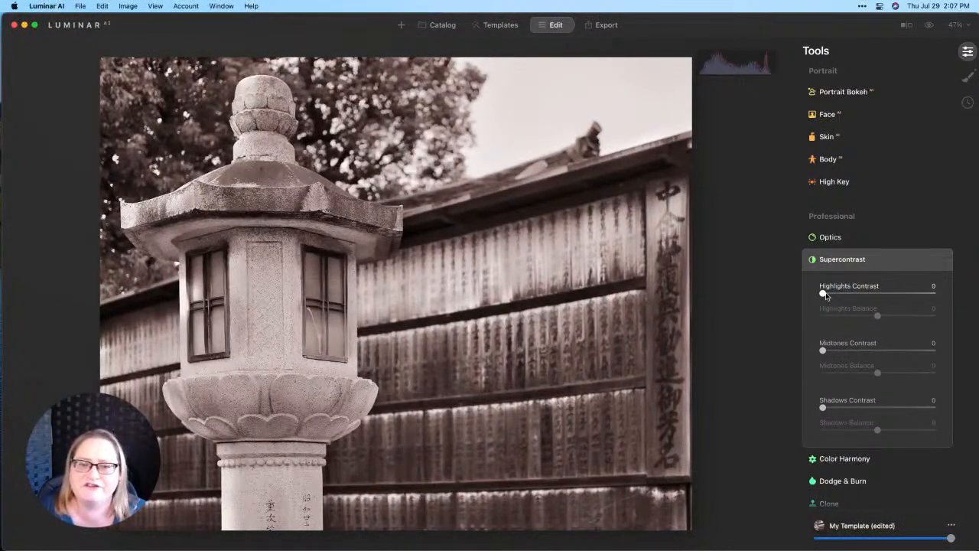
{"action": "left_click", "coordinate": [825, 296]}
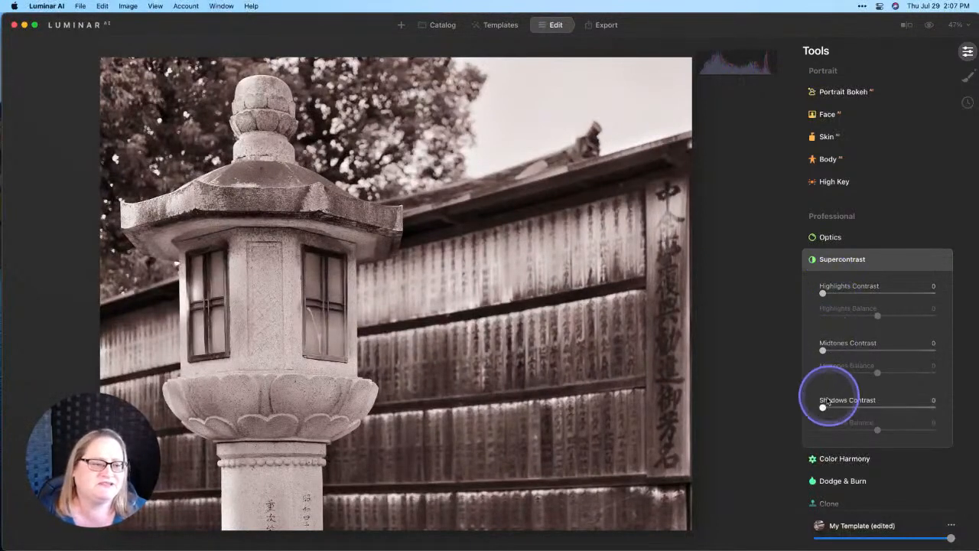
{"action": "left_click_drag", "start_coordinate": [821, 295], "coordinate": [848, 323]}
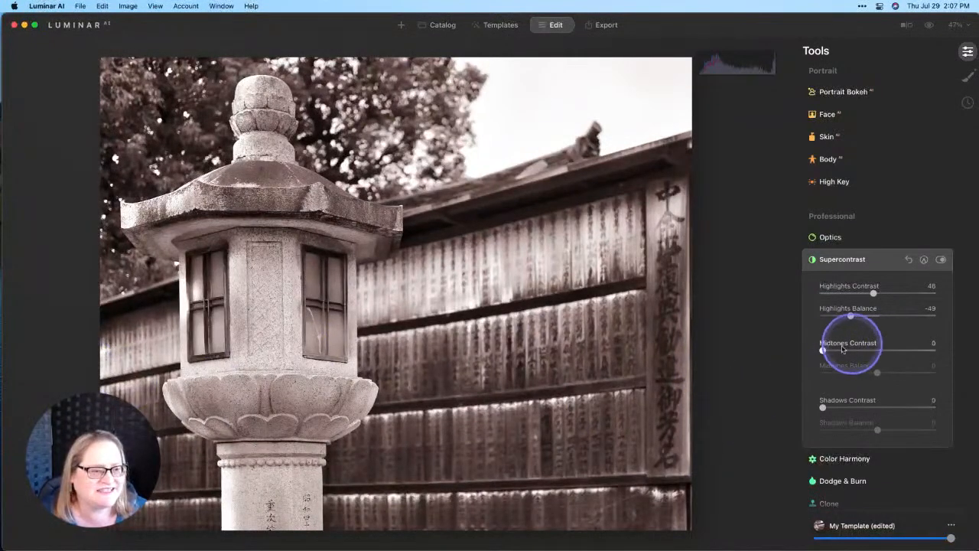
{"action": "left_click_drag", "start_coordinate": [824, 351], "coordinate": [869, 351]}
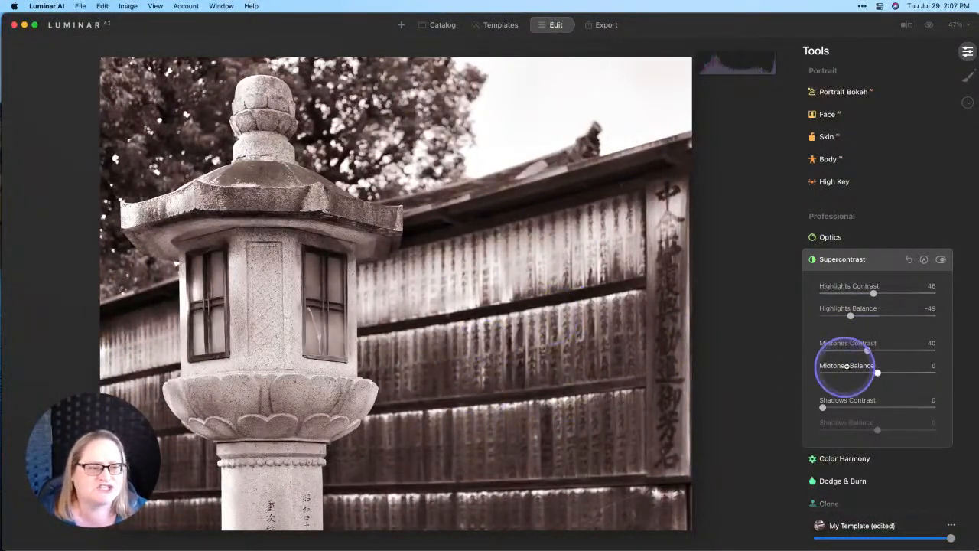
{"action": "left_click_drag", "start_coordinate": [879, 374], "coordinate": [858, 375]}
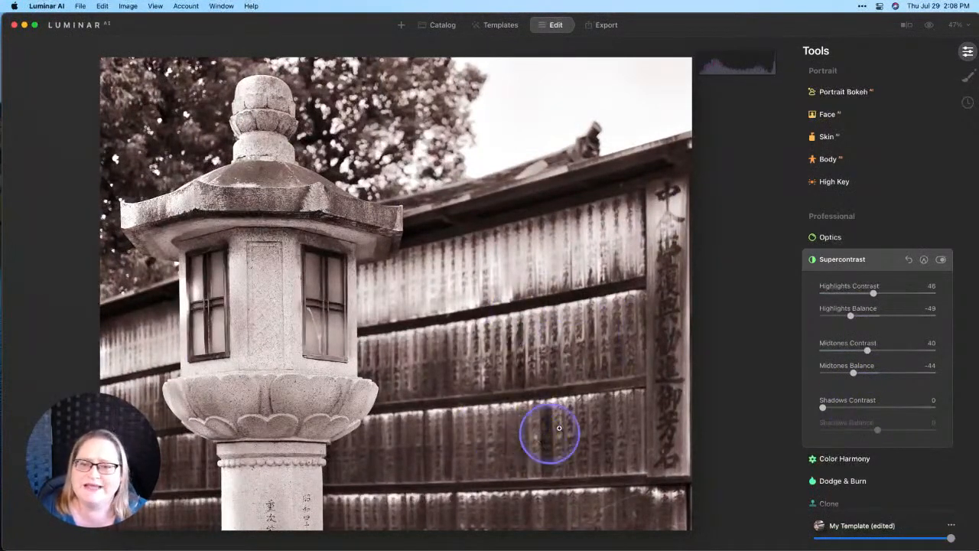
Step: Adjust the Toning hues to about 45 for the shadows and 31 for the highlights
{"action": "scroll", "coordinate": [907, 264], "scroll_direction": "up", "scroll_amount": 6}
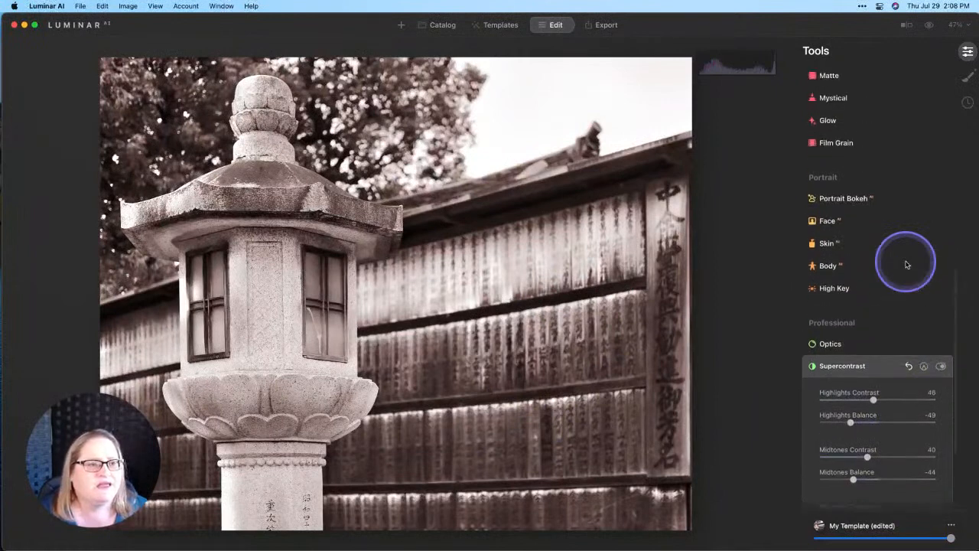
{"action": "left_click", "coordinate": [834, 182]}
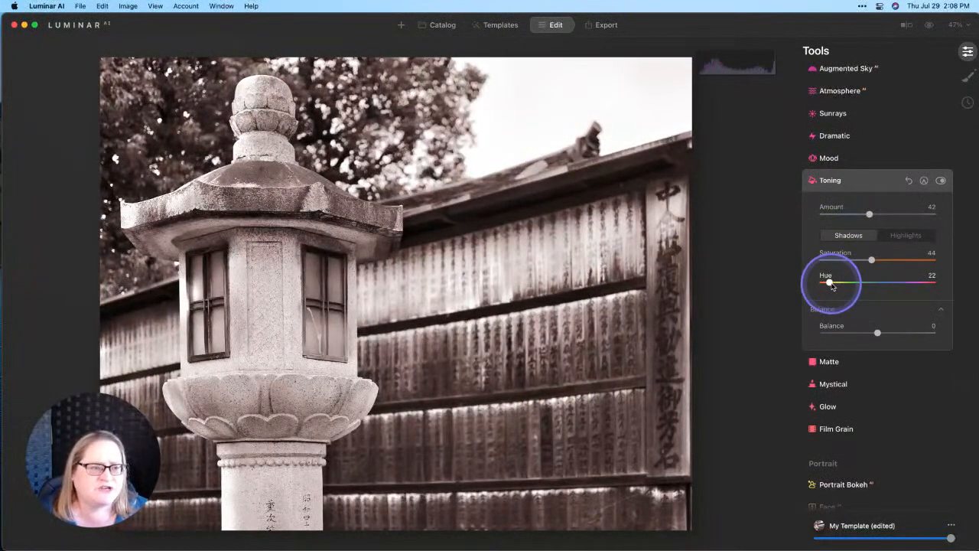
{"action": "left_click_drag", "start_coordinate": [830, 285], "coordinate": [836, 284]}
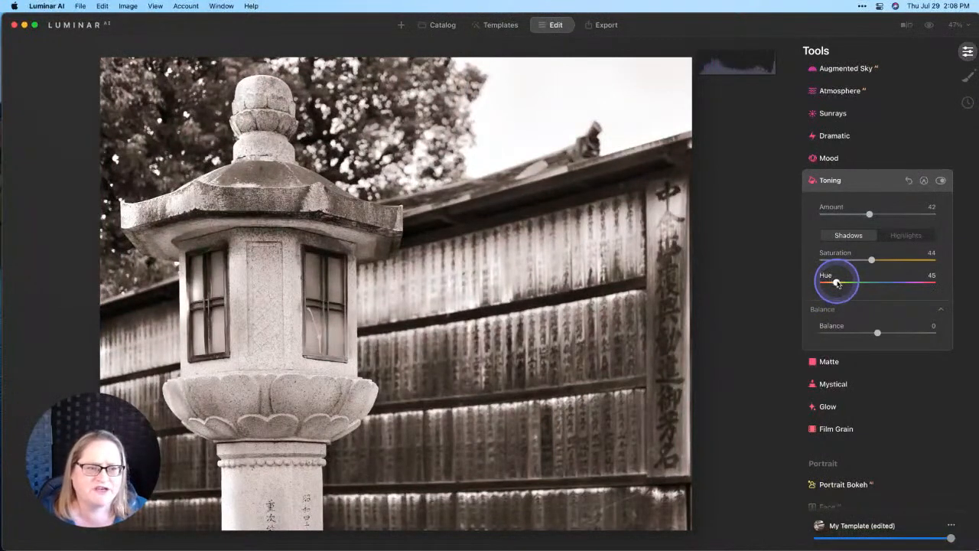
{"action": "left_click", "coordinate": [896, 237]}
{"action": "left_click_drag", "start_coordinate": [832, 285], "coordinate": [835, 284]}
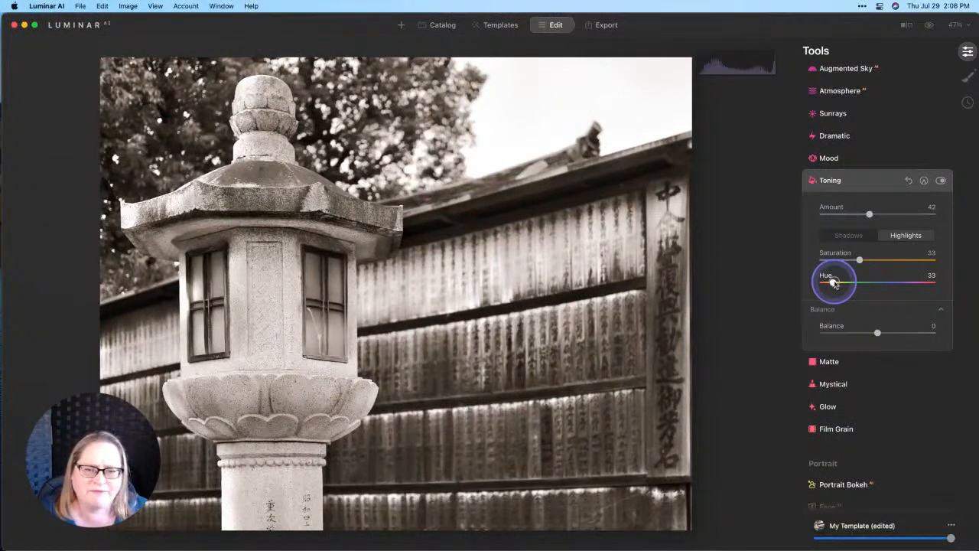
Step: Raise the Toning amount to 55 and set the highlights hue to 17
{"action": "left_click_drag", "start_coordinate": [870, 213], "coordinate": [882, 213]}
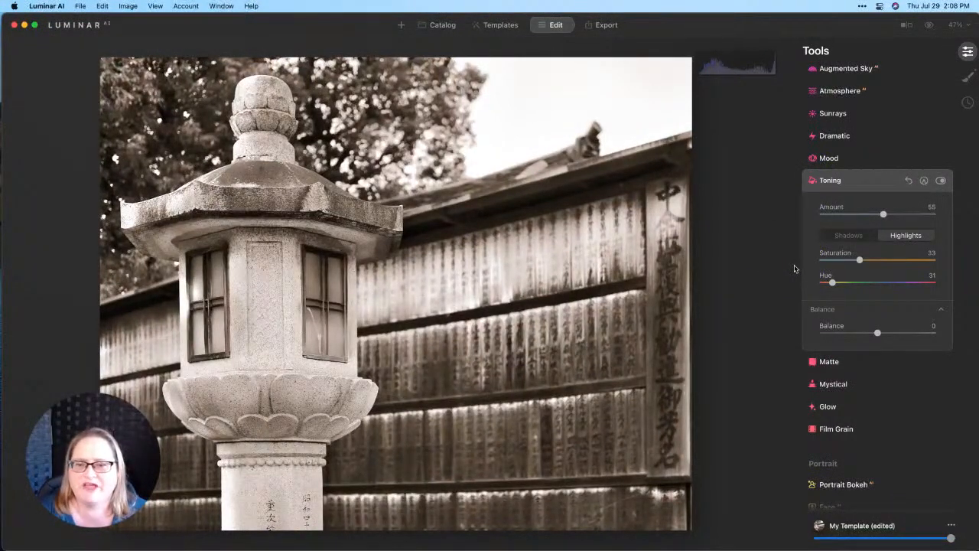
{"action": "left_click", "coordinate": [832, 283]}
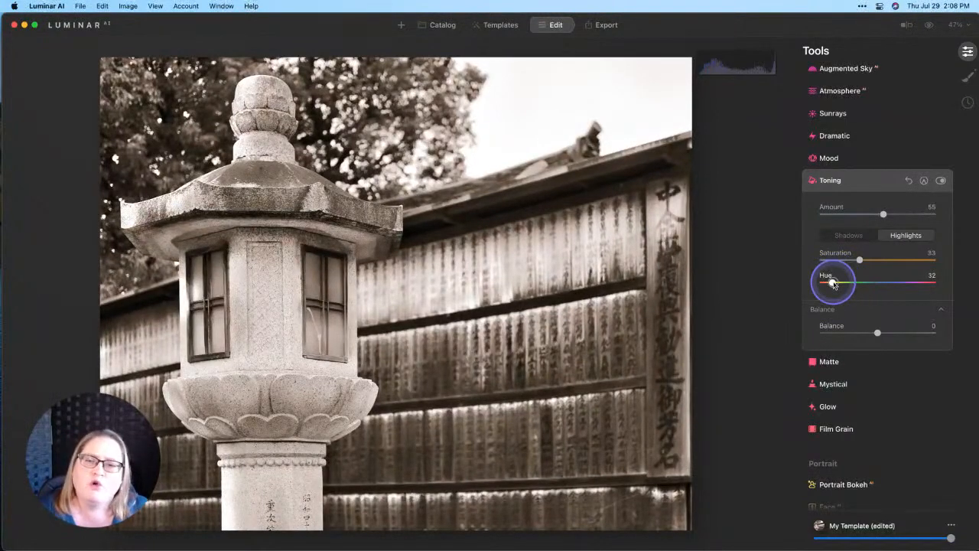
{"action": "left_click_drag", "start_coordinate": [837, 284], "coordinate": [832, 287]}
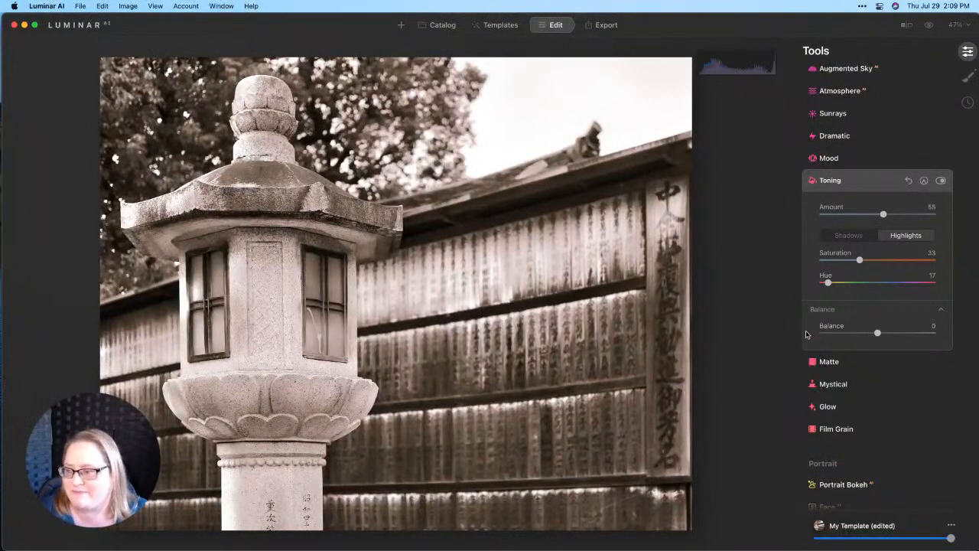
{"action": "left_click", "coordinate": [804, 337]}
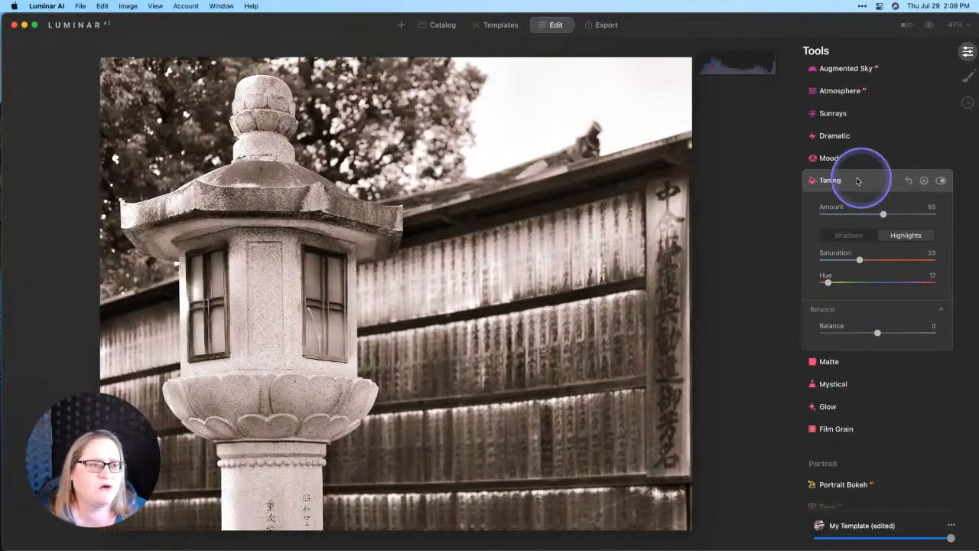
Step: Erase part of the Toning effect across the trees and sky with a mask eraser of radius 196, softness 100 and opacity 14
{"action": "left_click", "coordinate": [925, 182]}
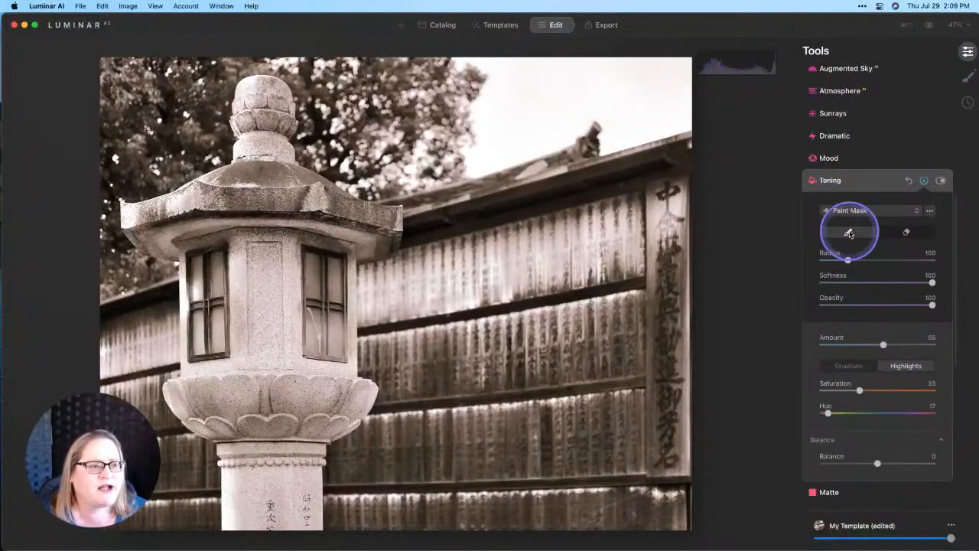
{"action": "left_click", "coordinate": [902, 231]}
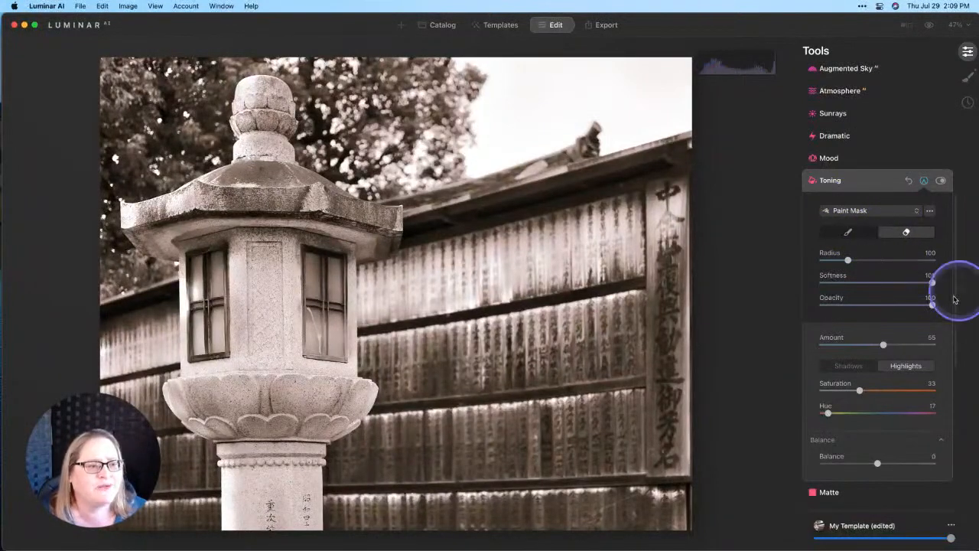
{"action": "left_click_drag", "start_coordinate": [931, 307], "coordinate": [831, 305]}
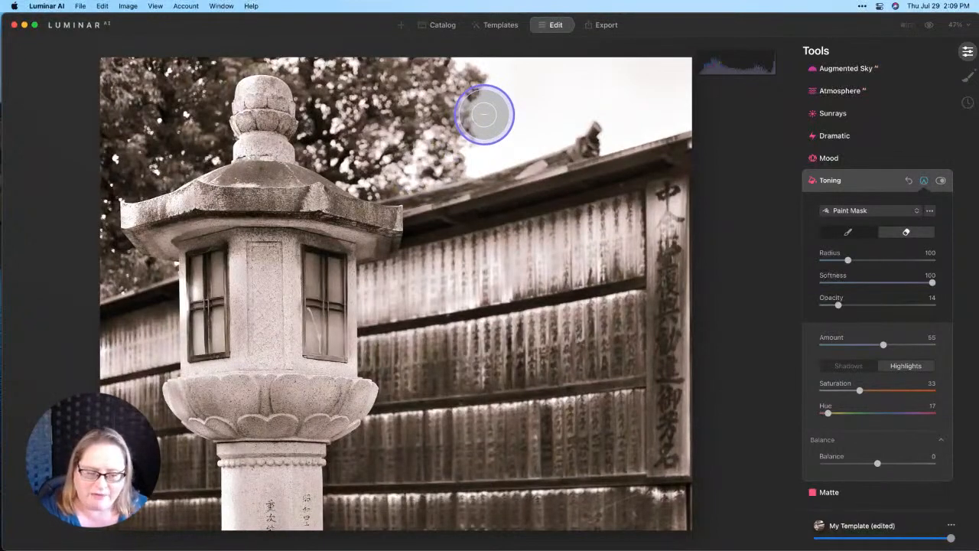
{"action": "key", "text": "bracketright"}
{"action": "key", "text": "bracketright"}
{"action": "key", "text": "bracketright"}
{"action": "key", "text": "bracketright"}
{"action": "key", "text": "bracketright"}
{"action": "mouse_move", "coordinate": [528, 88]}
{"action": "left_mouse_down"}
{"action": "mouse_move", "coordinate": [400, 87]}
{"action": "mouse_move", "coordinate": [416, 120]}
{"action": "mouse_move", "coordinate": [319, 93]}
{"action": "left_mouse_up"}
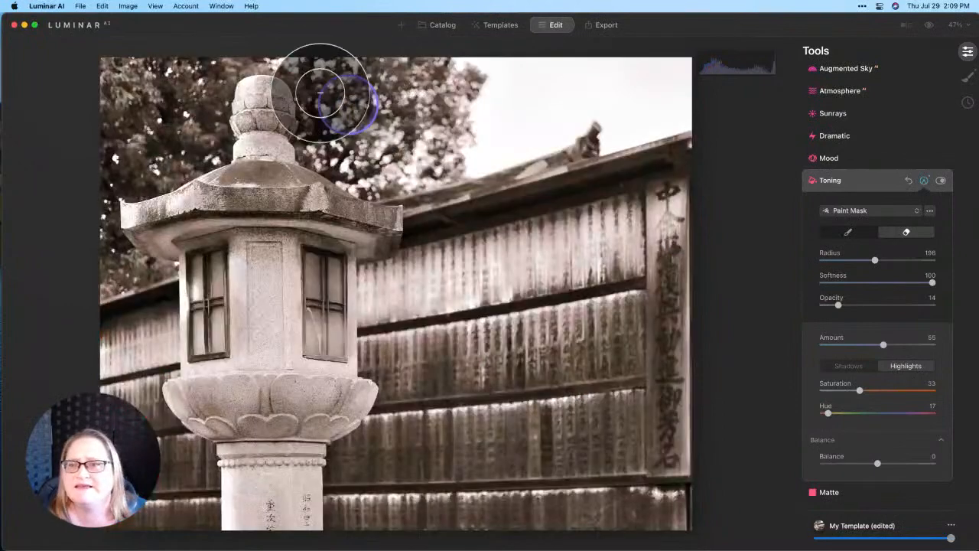
{"action": "mouse_move", "coordinate": [186, 65]}
{"action": "left_mouse_down"}
{"action": "mouse_move", "coordinate": [140, 130]}
{"action": "mouse_move", "coordinate": [155, 115]}
{"action": "mouse_move", "coordinate": [102, 91]}
{"action": "mouse_move", "coordinate": [139, 120]}
{"action": "mouse_move", "coordinate": [157, 78]}
{"action": "mouse_move", "coordinate": [114, 135]}
{"action": "mouse_move", "coordinate": [155, 125]}
{"action": "mouse_move", "coordinate": [177, 64]}
{"action": "left_mouse_up"}
{"action": "mouse_move", "coordinate": [396, 64]}
{"action": "left_mouse_down"}
{"action": "mouse_move", "coordinate": [389, 108]}
{"action": "mouse_move", "coordinate": [366, 72]}
{"action": "mouse_move", "coordinate": [349, 119]}
{"action": "mouse_move", "coordinate": [432, 71]}
{"action": "mouse_move", "coordinate": [454, 119]}
{"action": "mouse_move", "coordinate": [632, 71]}
{"action": "mouse_move", "coordinate": [472, 84]}
{"action": "mouse_move", "coordinate": [674, 87]}
{"action": "left_mouse_up"}
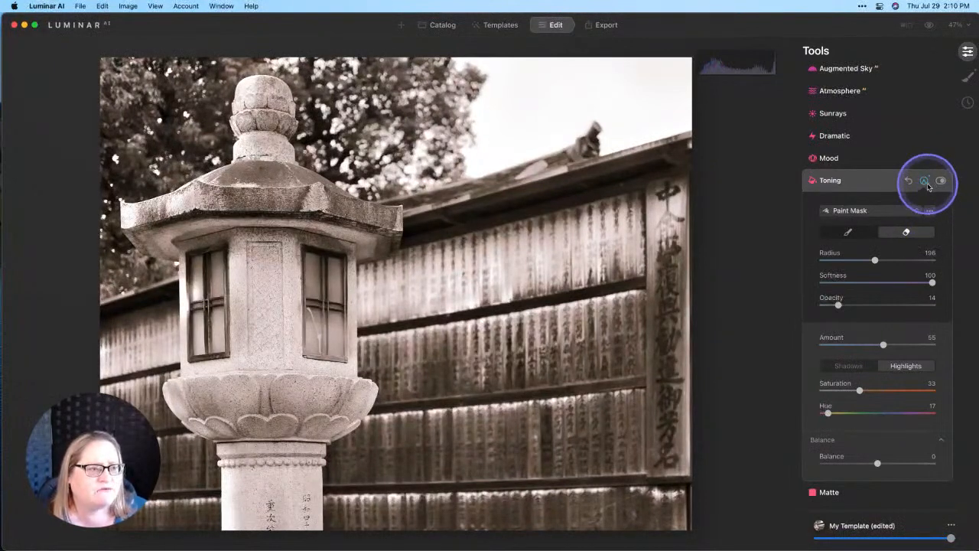
Step: Clear the painted Toning mask and invert it to apply the toning to the whole photo
{"action": "left_click", "coordinate": [929, 211]}
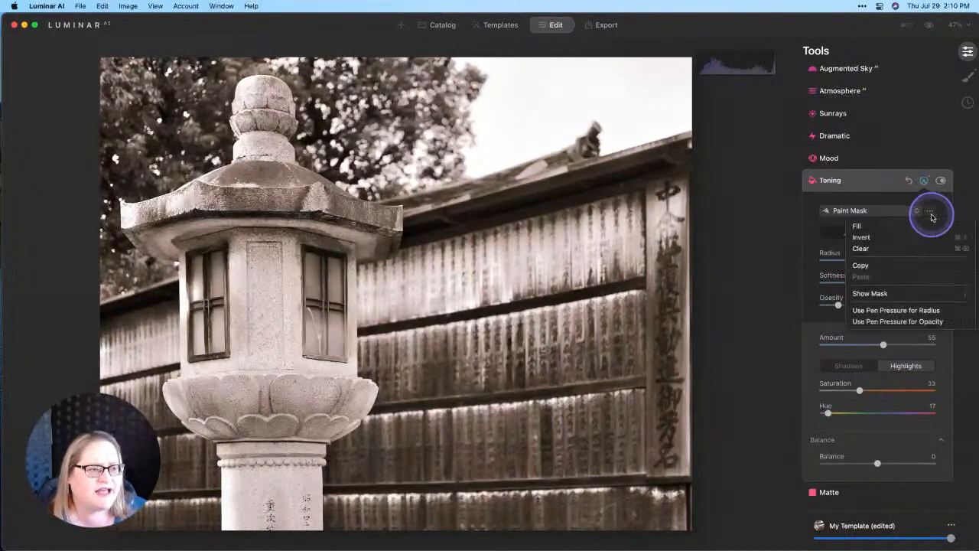
{"action": "left_click", "coordinate": [896, 250]}
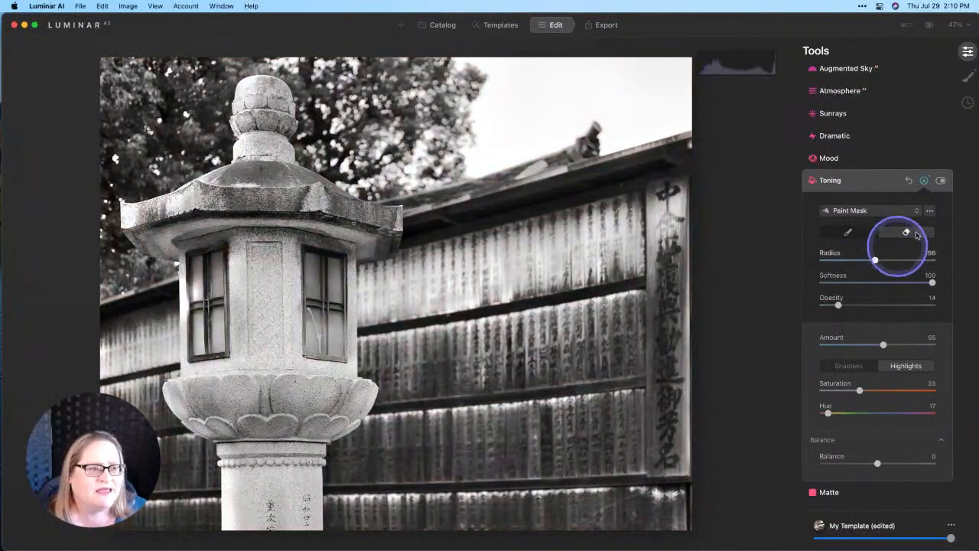
{"action": "left_click", "coordinate": [923, 183]}
{"action": "left_click", "coordinate": [924, 182]}
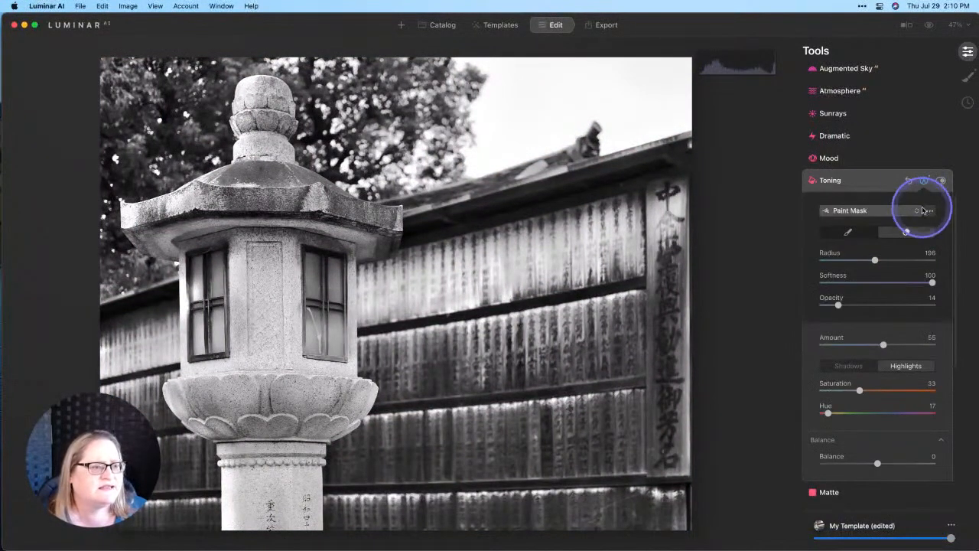
{"action": "left_click", "coordinate": [930, 211]}
{"action": "left_click", "coordinate": [881, 242]}
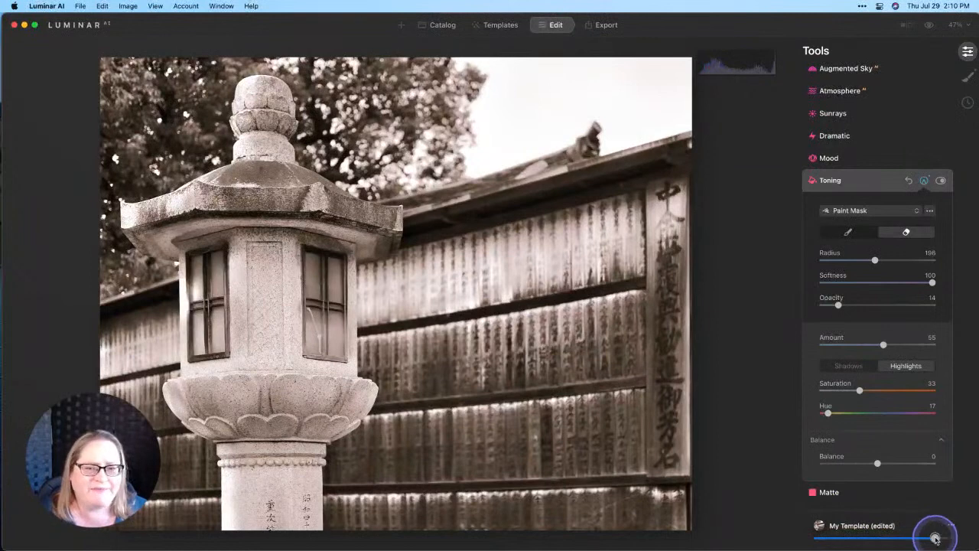
Step: Try the edited template at about half strength, and return it to full strength
{"action": "left_click_drag", "start_coordinate": [920, 538], "coordinate": [888, 537]}
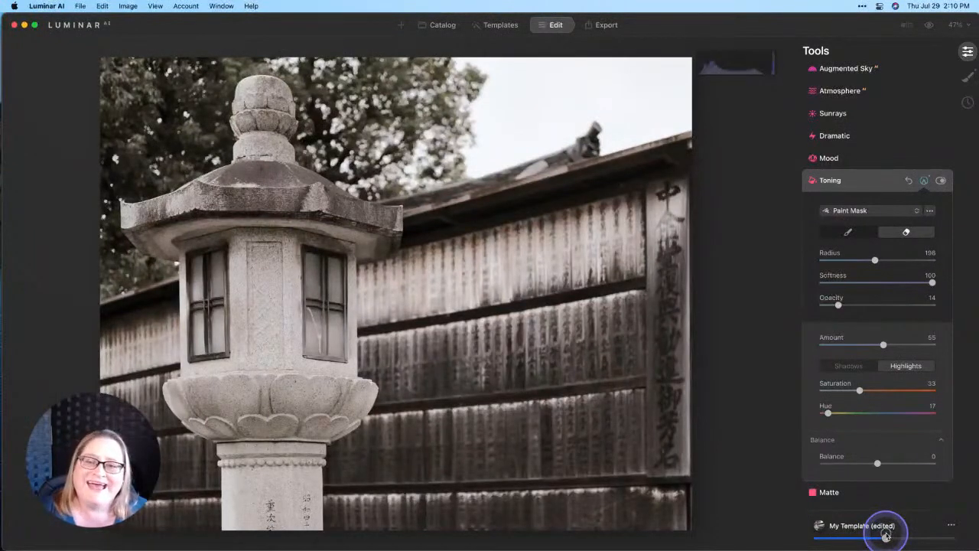
{"action": "left_click_drag", "start_coordinate": [914, 535], "coordinate": [977, 517]}
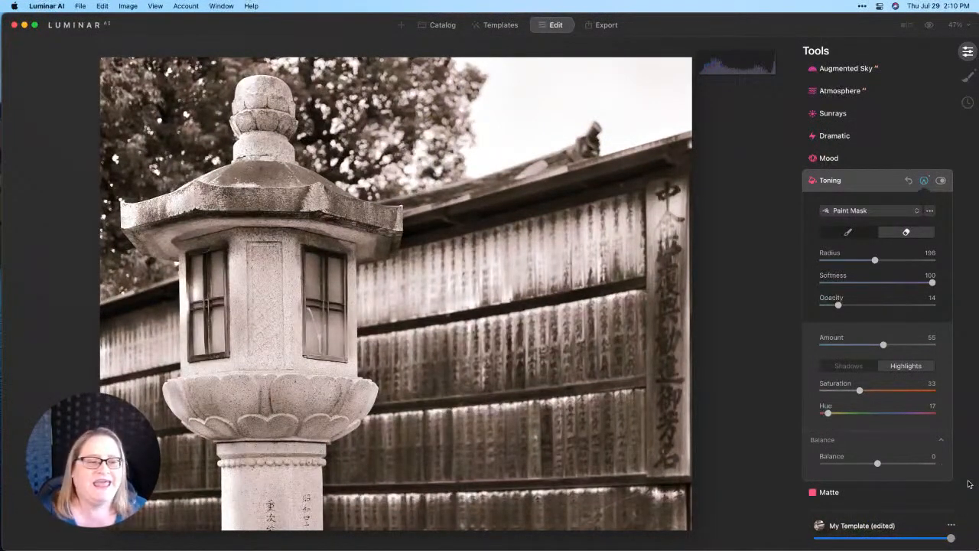
Step: Compare the toned photo with the Black & White conversion switched off, and switch the conversion back on
{"action": "scroll", "coordinate": [859, 243], "scroll_direction": "up", "scroll_amount": 10}
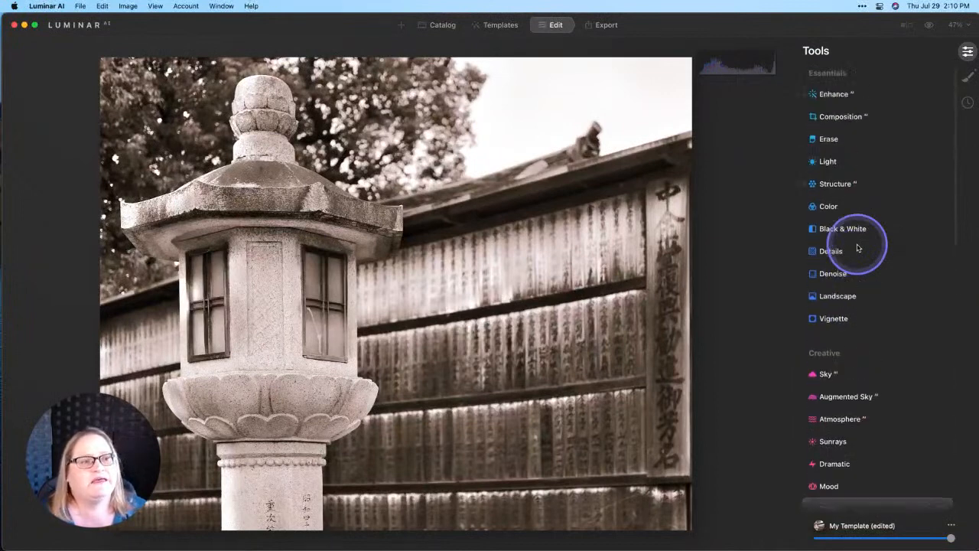
{"action": "left_click", "coordinate": [845, 229]}
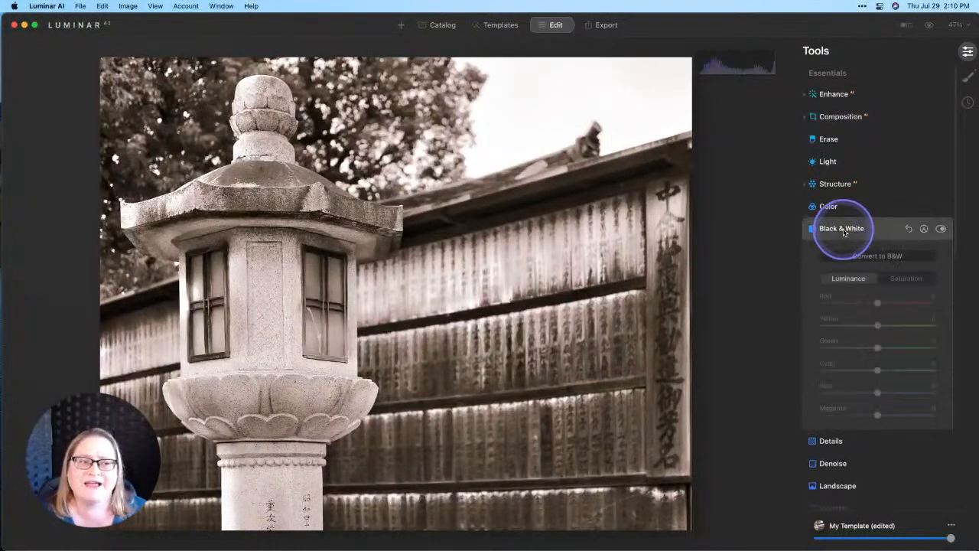
{"action": "left_click", "coordinate": [942, 229]}
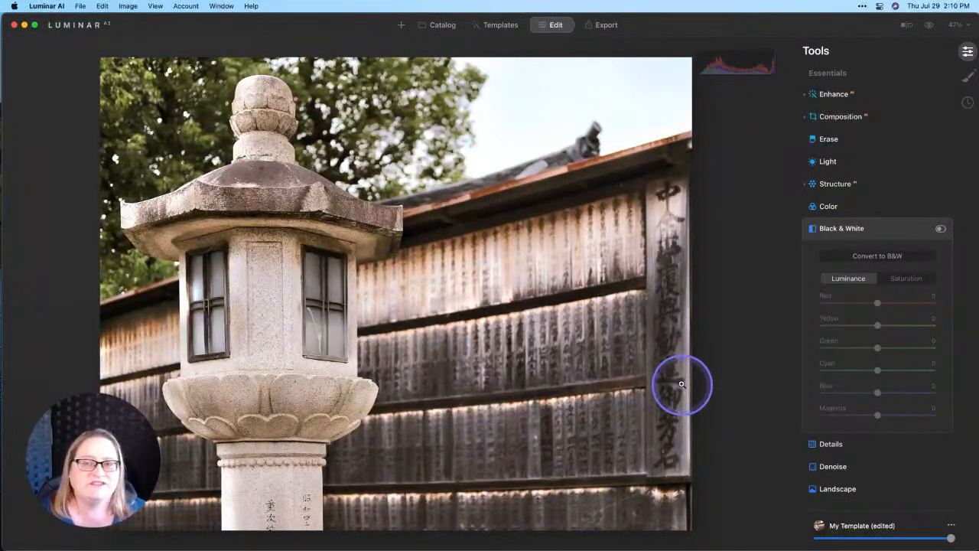
{"action": "left_click", "coordinate": [941, 230]}
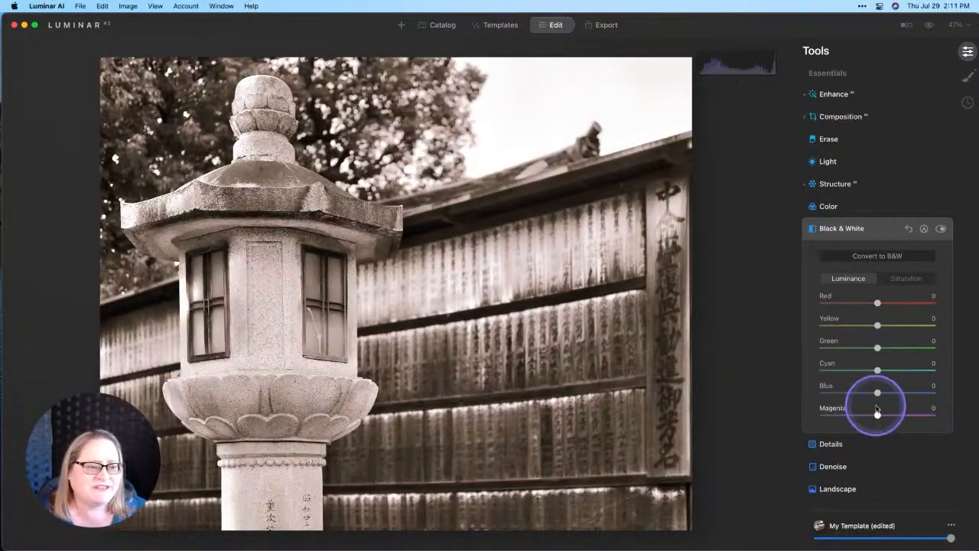
Step: Set the Supercontrast shadows contrast to 28 and the shadows balance to 83
{"action": "scroll", "coordinate": [875, 402], "scroll_direction": "down", "scroll_amount": 10}
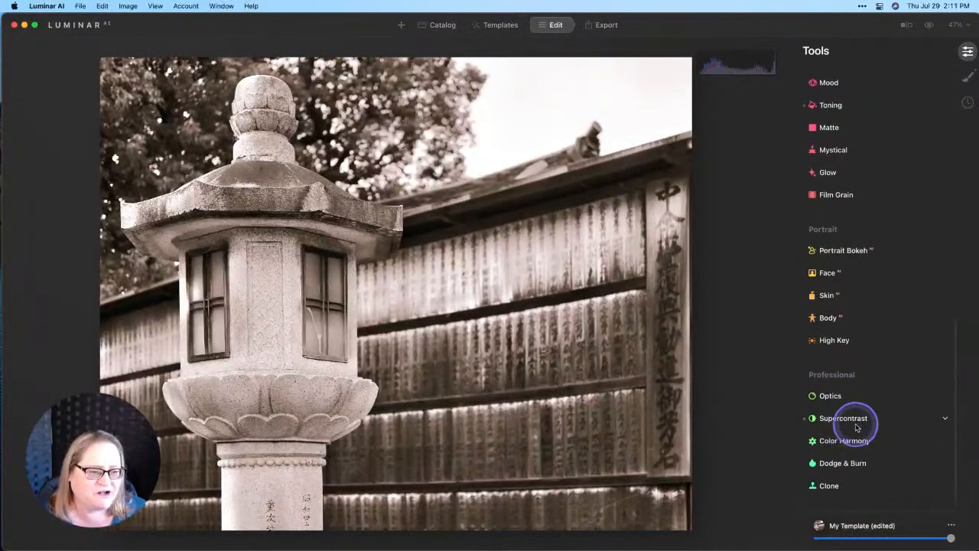
{"action": "left_click", "coordinate": [864, 418]}
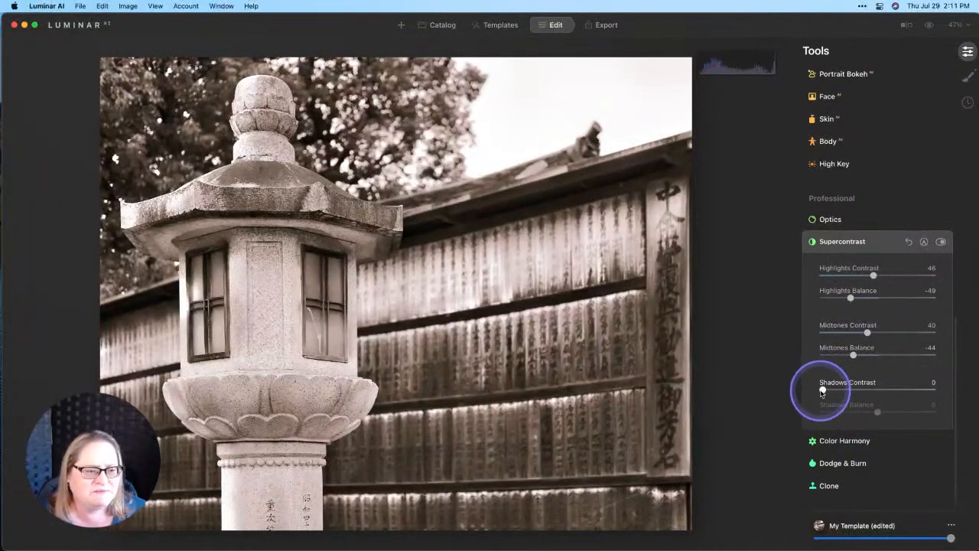
{"action": "left_click_drag", "start_coordinate": [823, 391], "coordinate": [862, 388]}
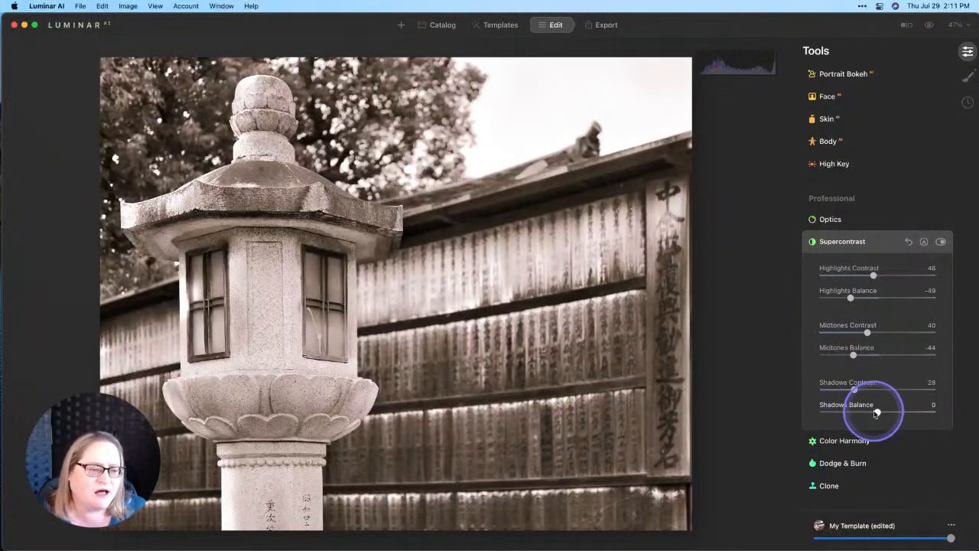
{"action": "left_click_drag", "start_coordinate": [878, 413], "coordinate": [923, 411]}
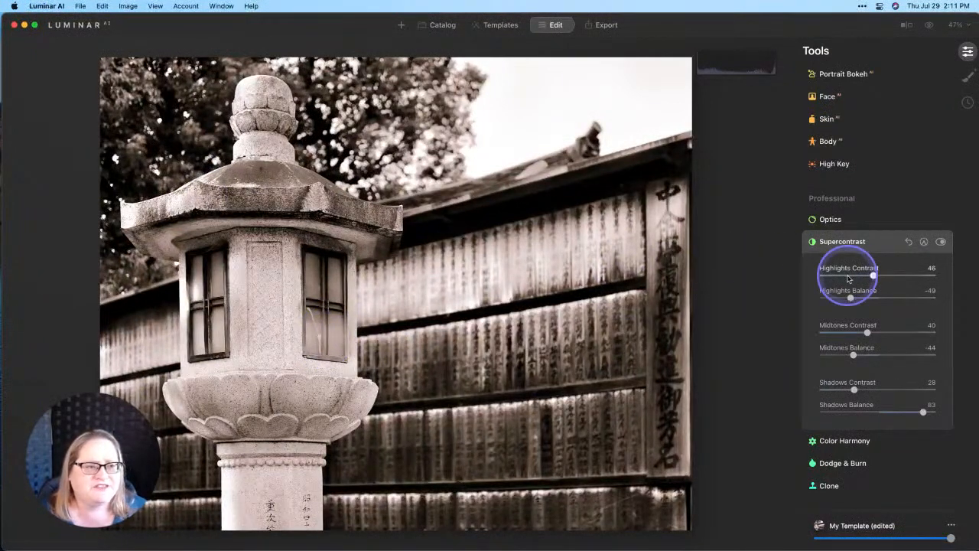
Step: Add a vignette to the photo with an amount of -100, a size of 18 and a roundness of 100
{"action": "scroll", "coordinate": [848, 279], "scroll_direction": "up", "scroll_amount": 10}
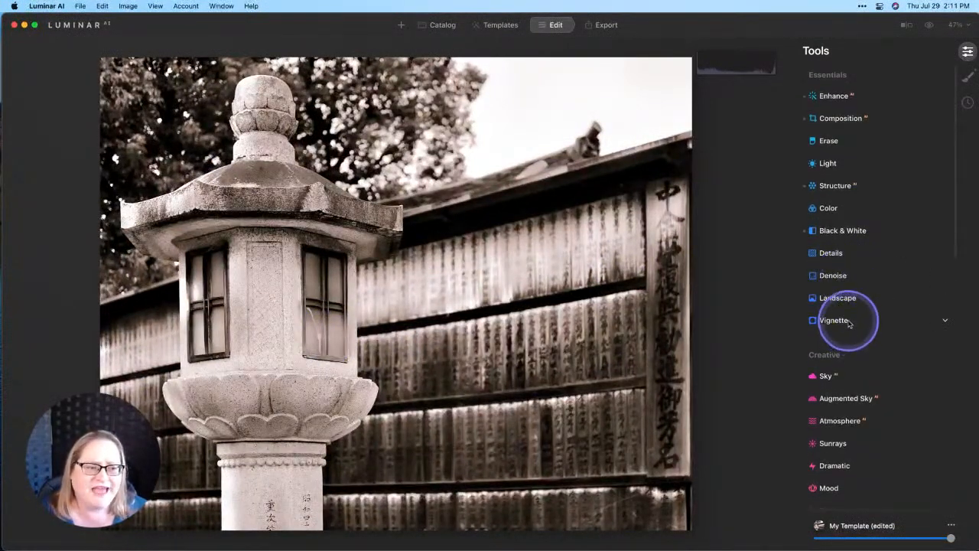
{"action": "left_click", "coordinate": [847, 321]}
{"action": "scroll", "coordinate": [878, 344], "scroll_direction": "down", "scroll_amount": 2}
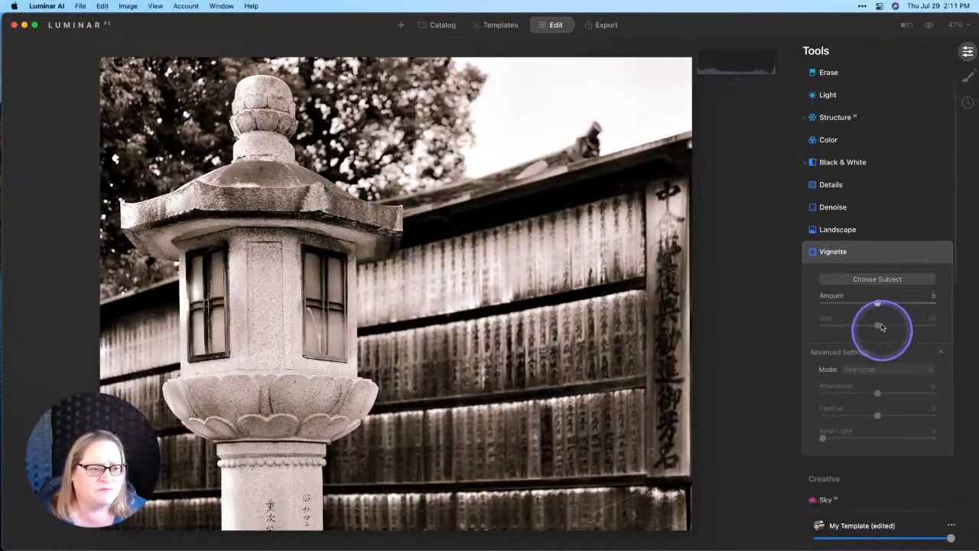
{"action": "left_click_drag", "start_coordinate": [876, 298], "coordinate": [799, 306]}
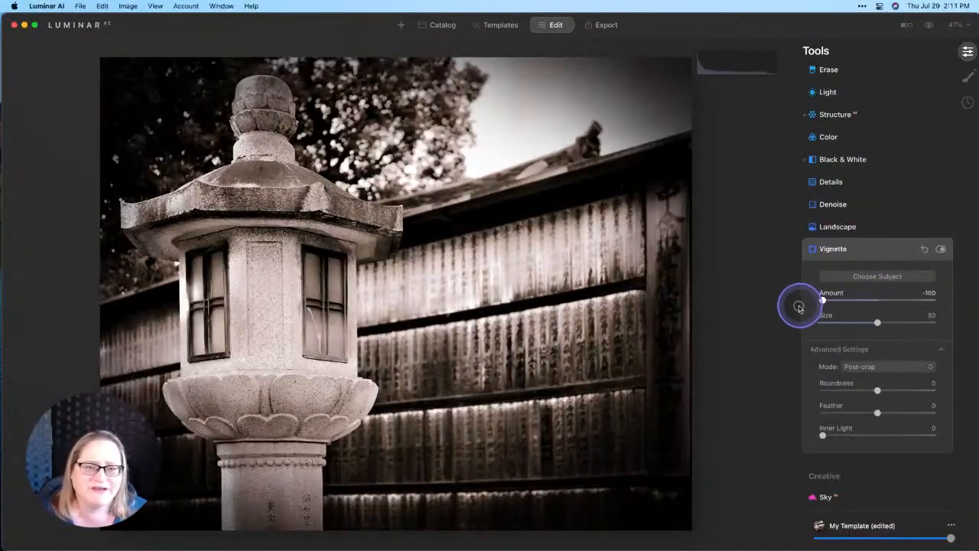
{"action": "left_click_drag", "start_coordinate": [878, 323], "coordinate": [860, 323]}
{"action": "left_click_drag", "start_coordinate": [877, 391], "coordinate": [961, 375]}
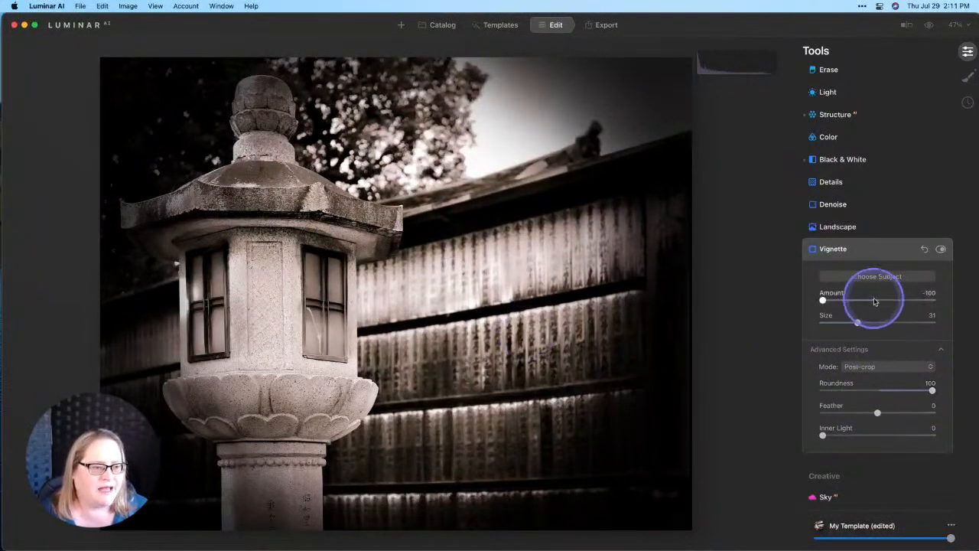
{"action": "left_click_drag", "start_coordinate": [856, 325], "coordinate": [841, 326]}
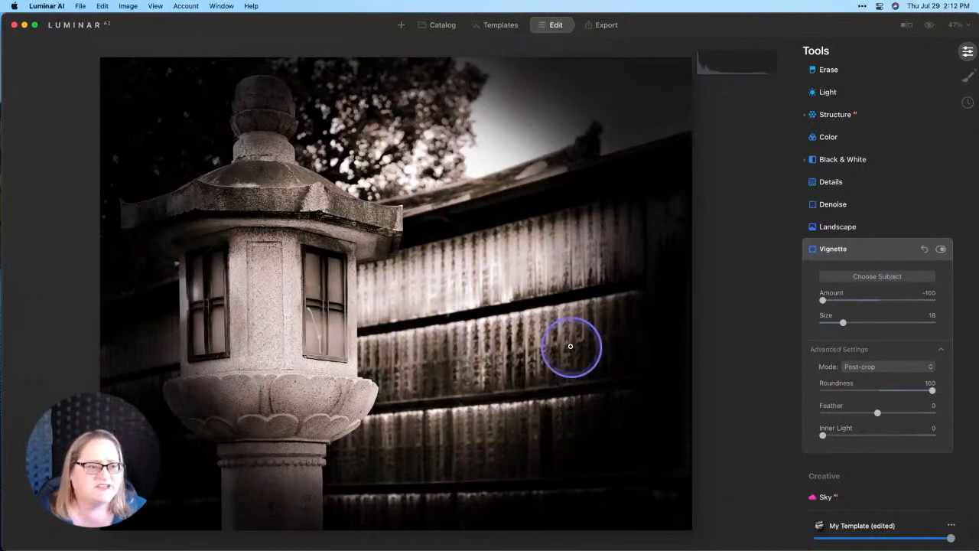
Step: Choose the upper body of the stone lantern, between its windows, as the vignette's subject
{"action": "left_click", "coordinate": [850, 275]}
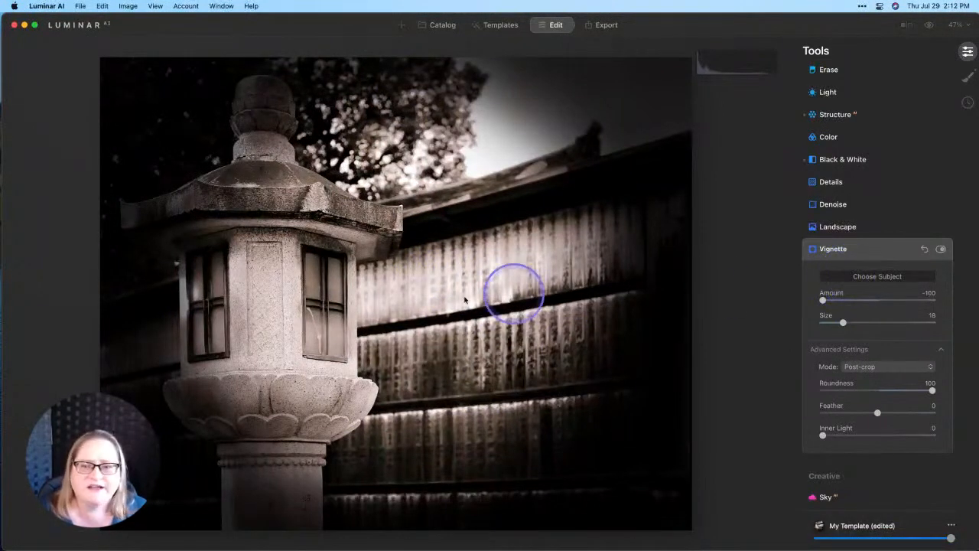
{"action": "left_click", "coordinate": [267, 261]}
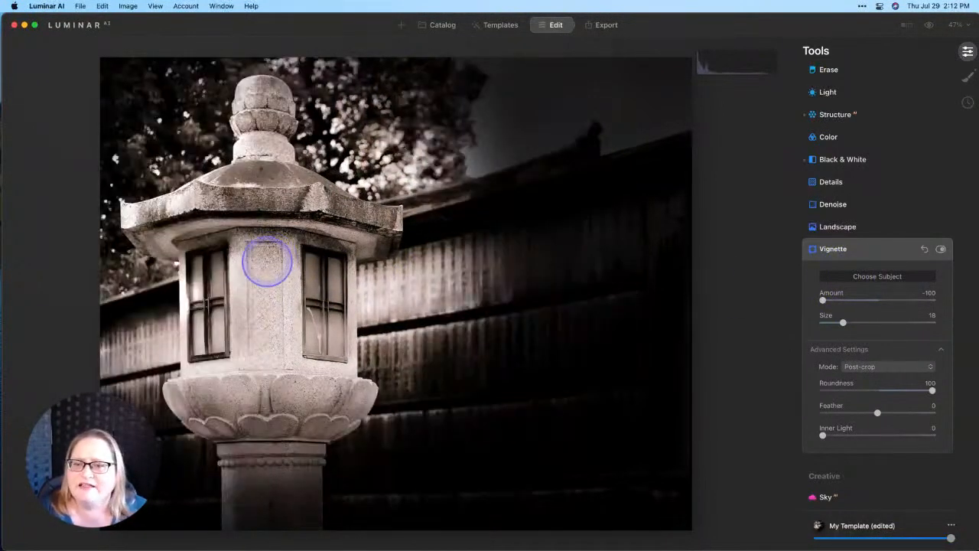
{"action": "left_click", "coordinate": [295, 285]}
{"action": "left_click", "coordinate": [299, 264]}
{"action": "left_click", "coordinate": [302, 276]}
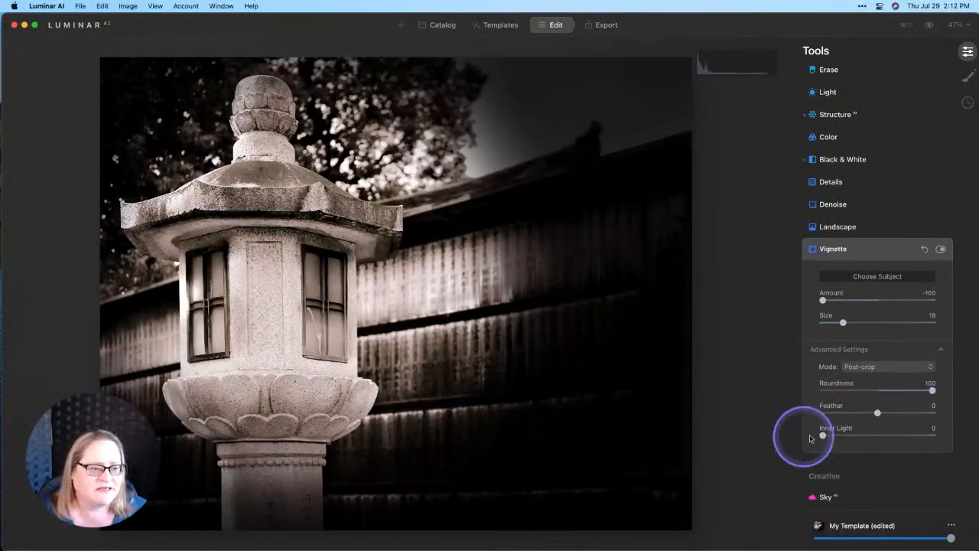
Step: Set the vignette's inner light to 9 and its amount to -52
{"action": "left_click_drag", "start_coordinate": [823, 437], "coordinate": [834, 438]}
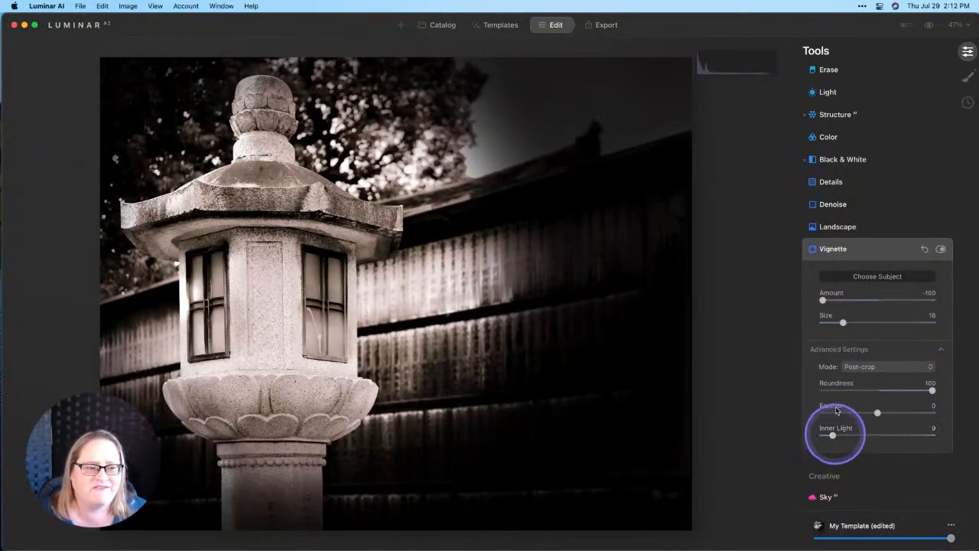
{"action": "left_click_drag", "start_coordinate": [822, 301], "coordinate": [850, 305]}
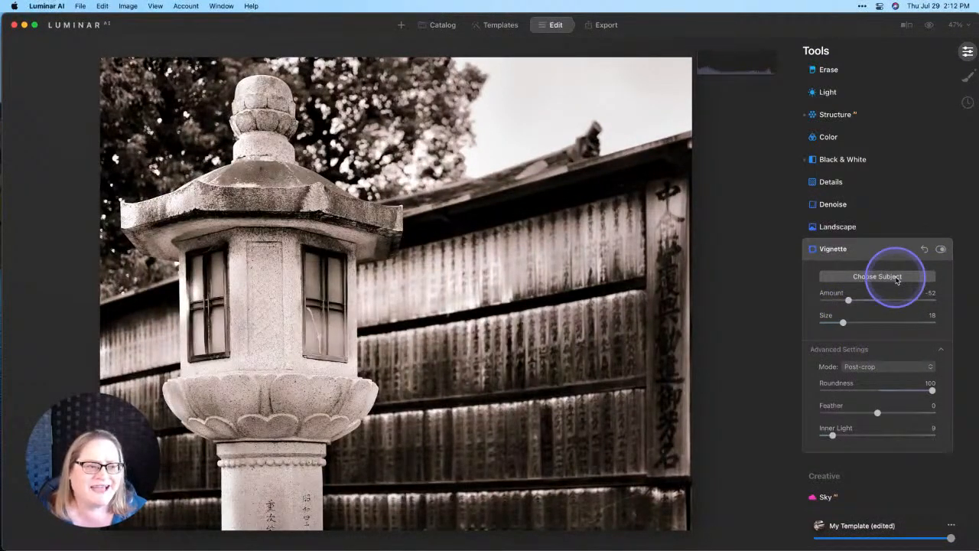
Step: Compare the photo with the vignette switched off and on, and compare the finished edit with the original photo
{"action": "left_click", "coordinate": [941, 250]}
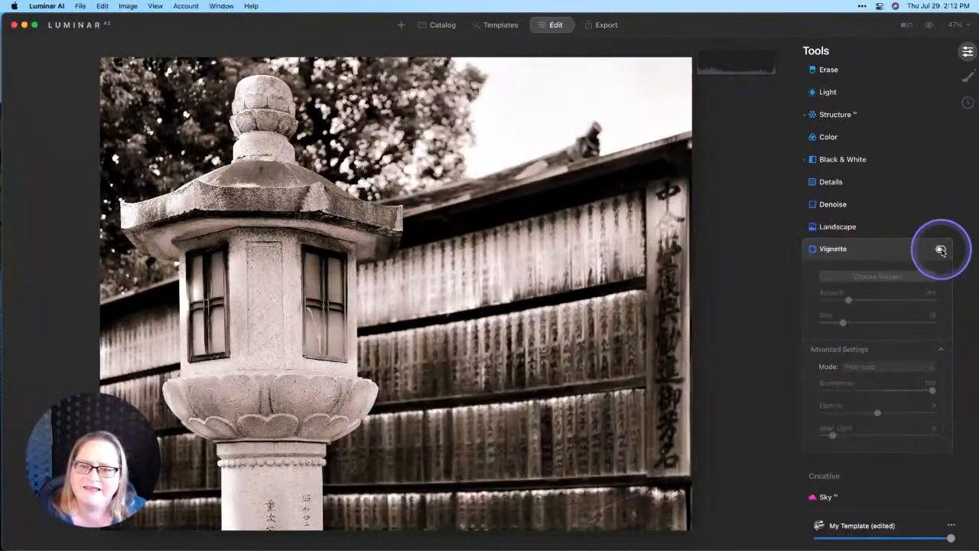
{"action": "left_click", "coordinate": [941, 250]}
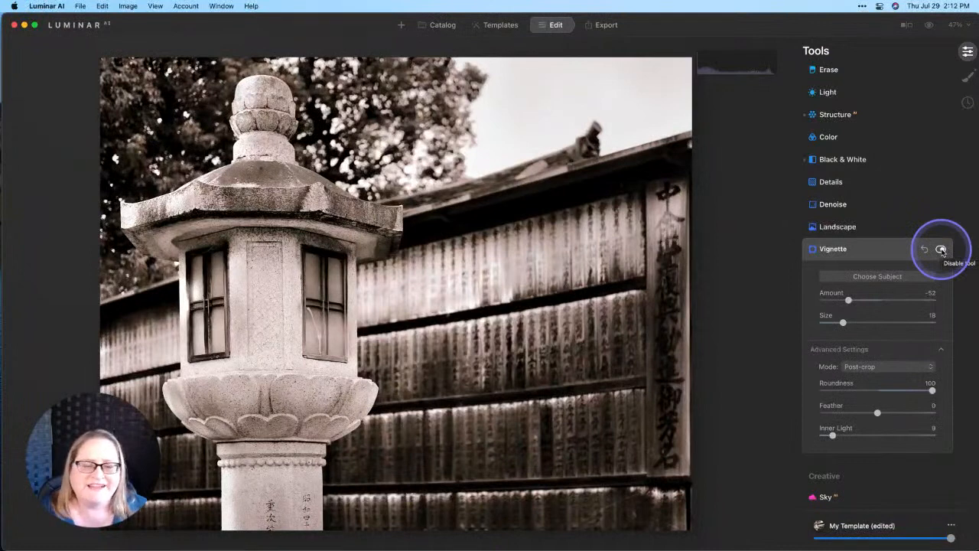
{"action": "left_click", "coordinate": [941, 250]}
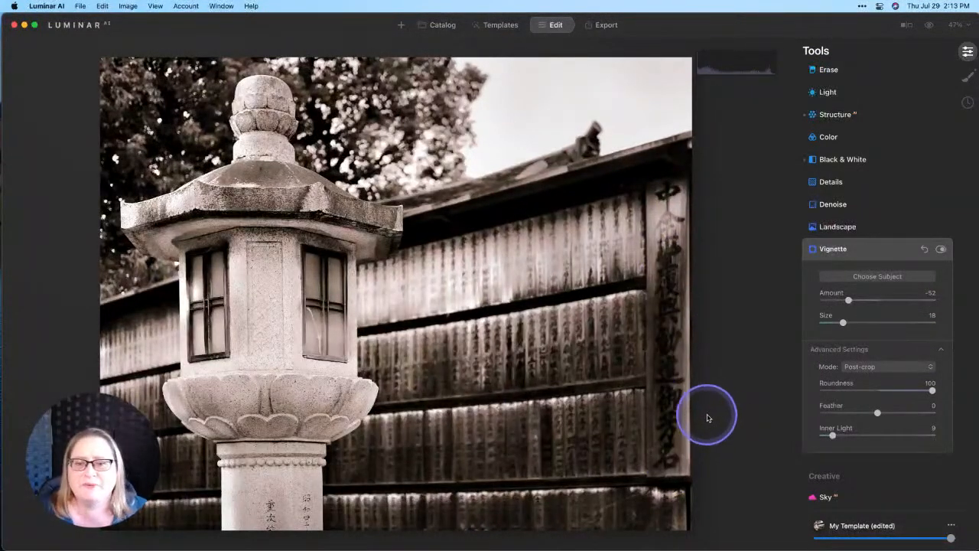
{"action": "left_click", "coordinate": [928, 28]}
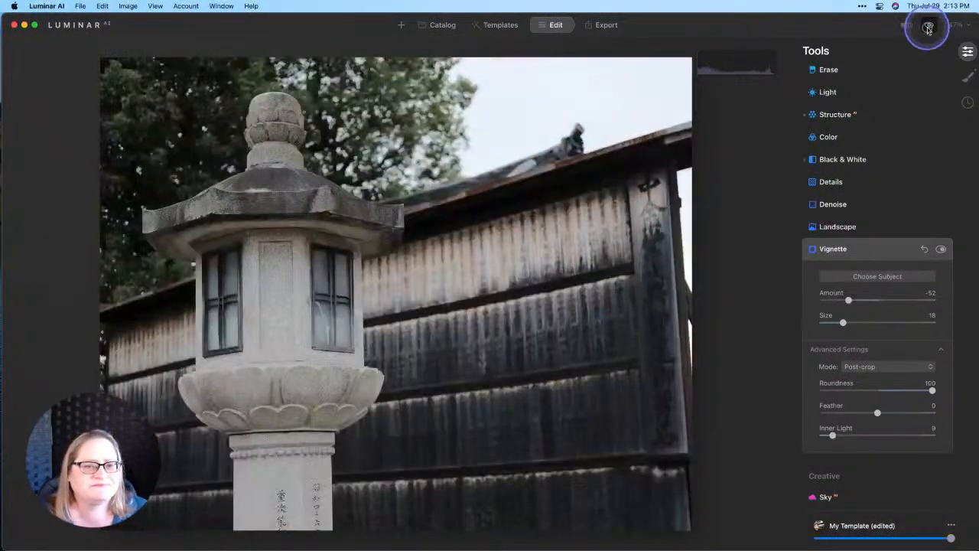
{"action": "left_click", "coordinate": [928, 28]}
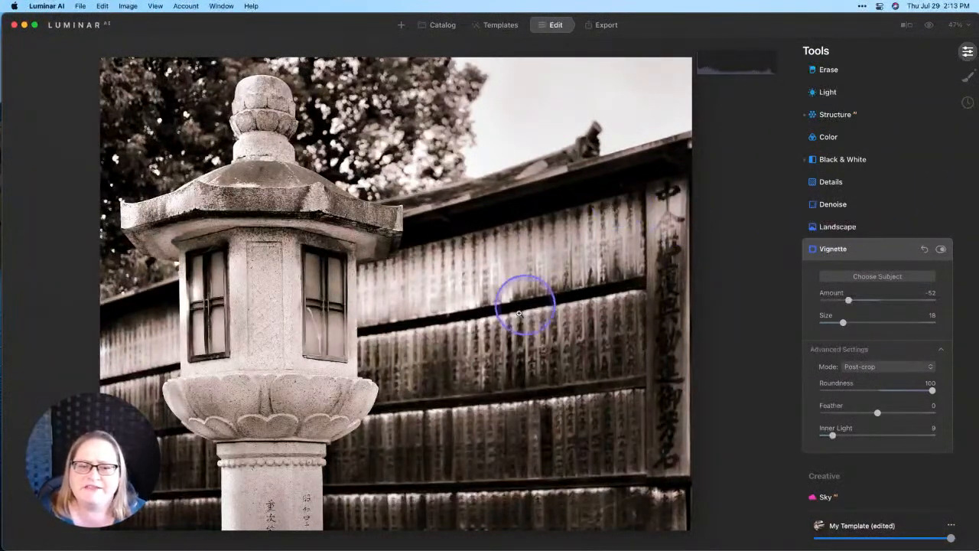
Step: View the photo in color with the Black & White conversion disabled, and enable the conversion again
{"action": "scroll", "coordinate": [896, 225], "scroll_direction": "up", "scroll_amount": 3}
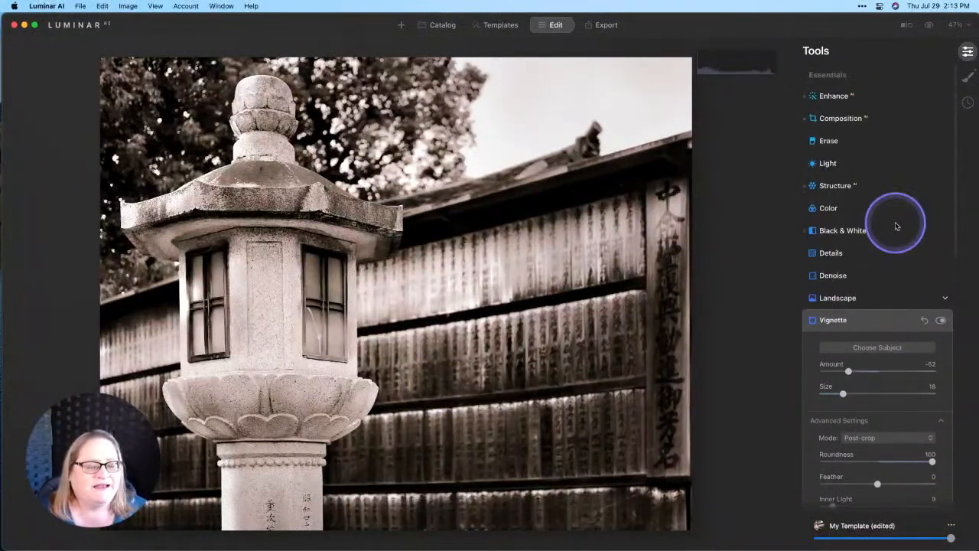
{"action": "left_click", "coordinate": [844, 230]}
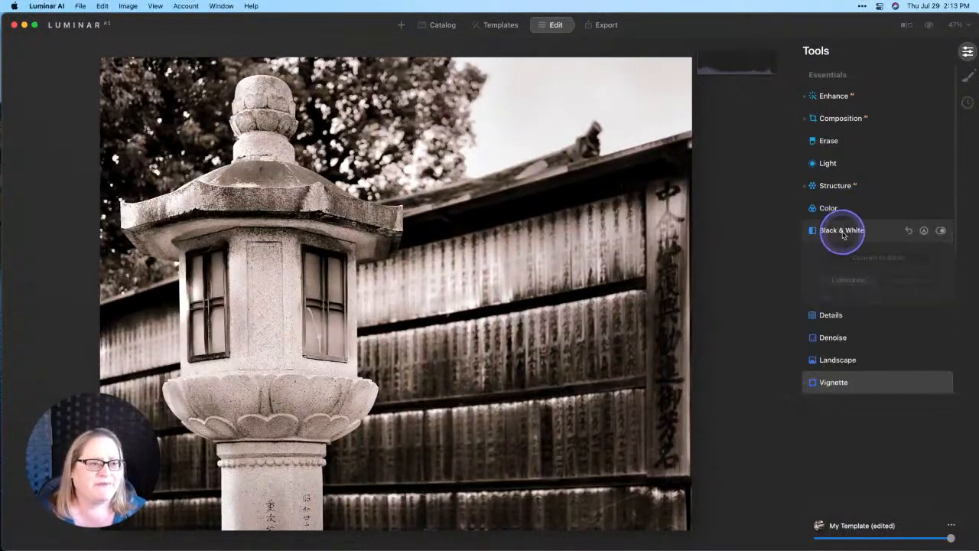
{"action": "left_click", "coordinate": [940, 231]}
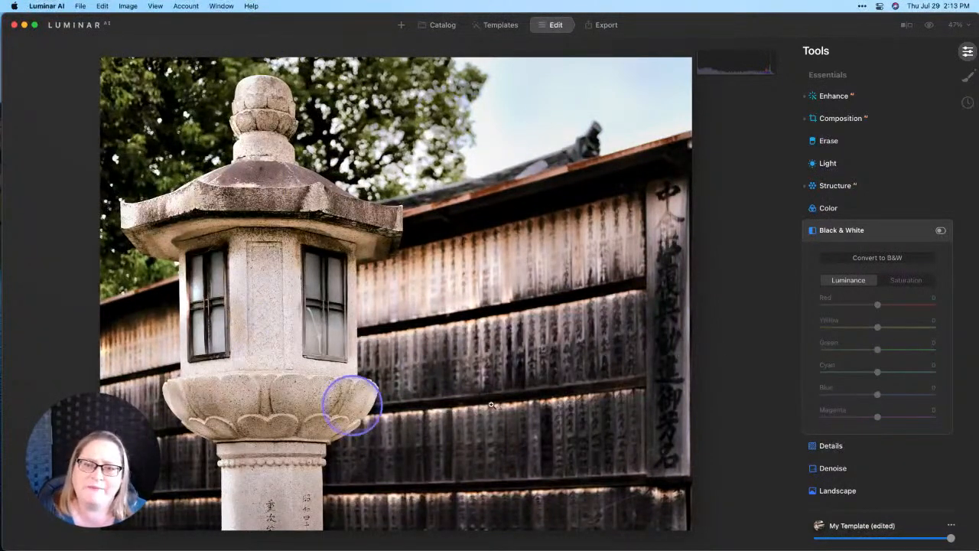
{"action": "left_click", "coordinate": [942, 232]}
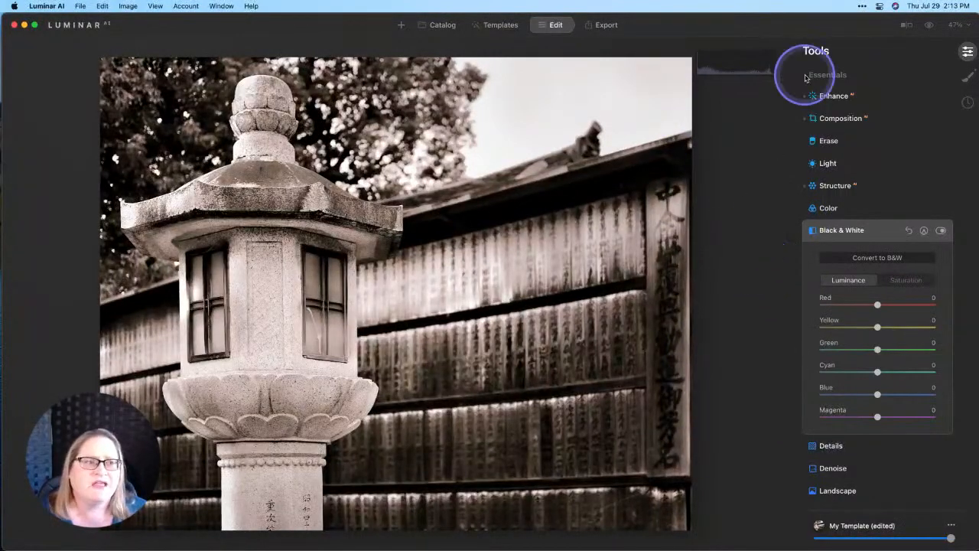
Step: Inspect the lantern and wall at 100% and 50% zoom, and return the photo to fit the screen
{"action": "left_click", "coordinate": [955, 24]}
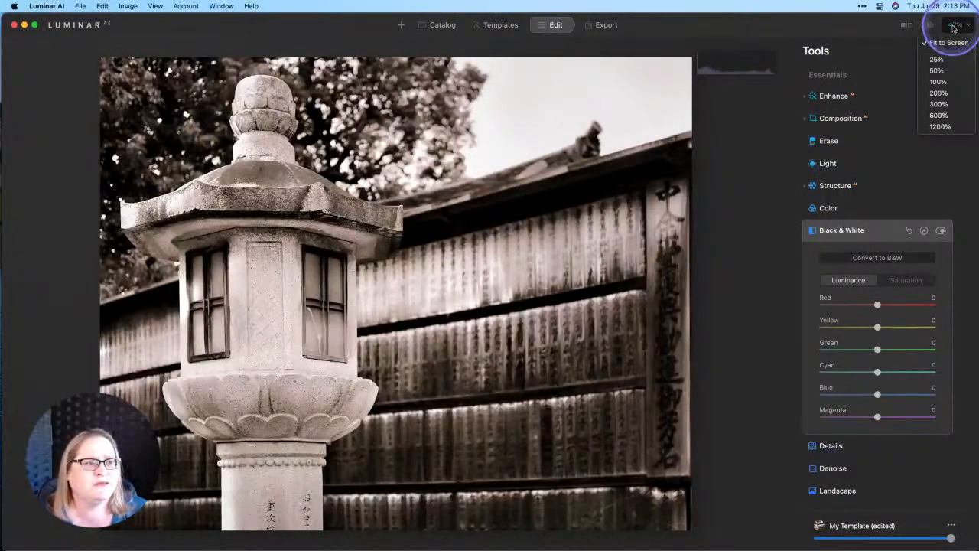
{"action": "left_click", "coordinate": [938, 82]}
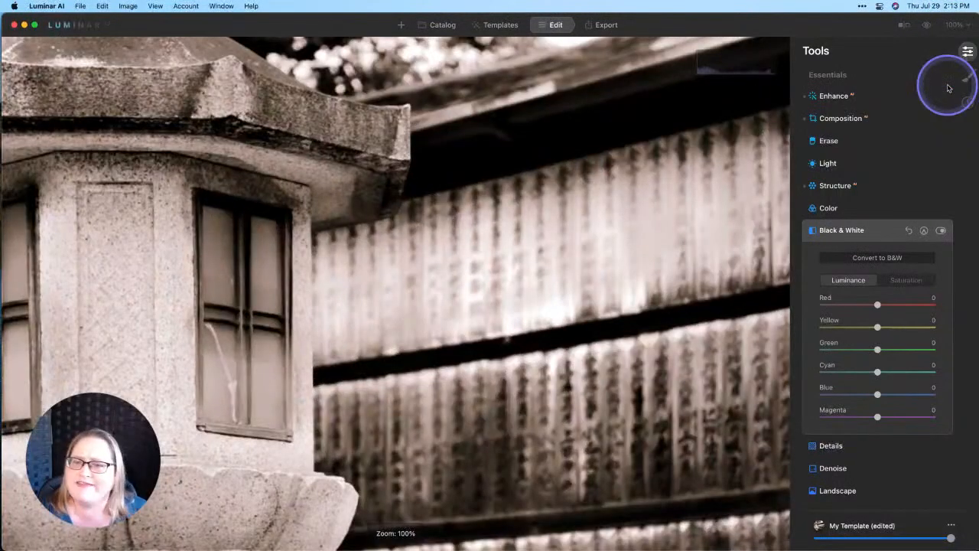
{"action": "left_click", "coordinate": [955, 25]}
{"action": "left_click", "coordinate": [937, 70]}
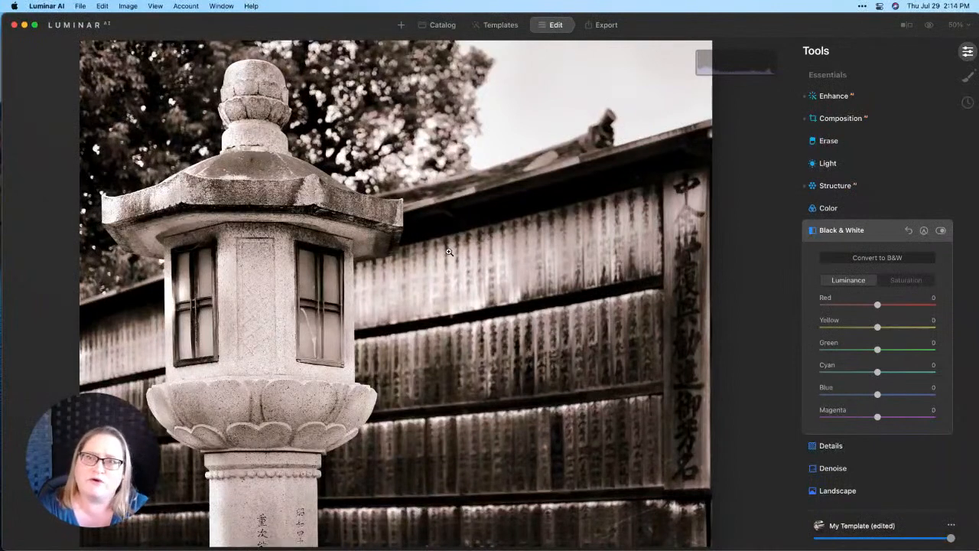
{"action": "left_click", "coordinate": [954, 24]}
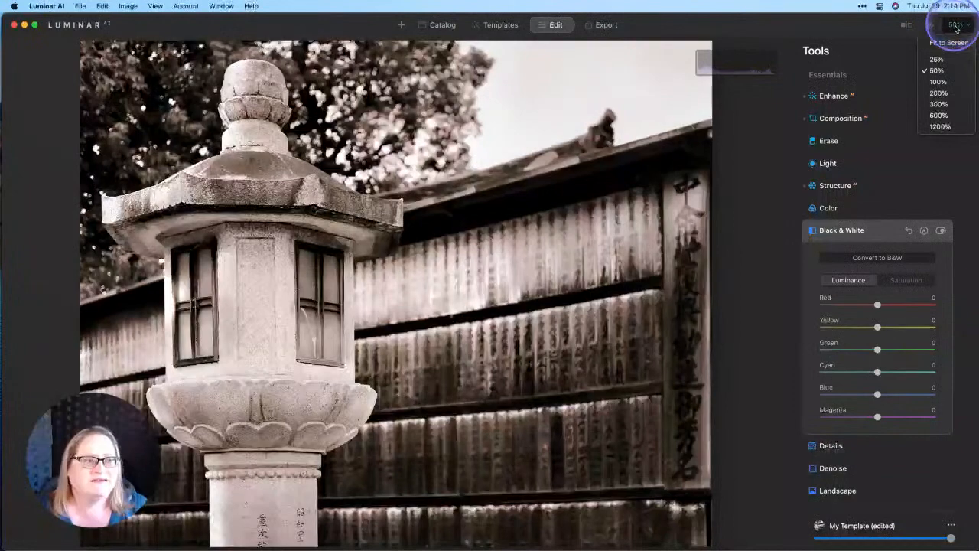
{"action": "left_click", "coordinate": [947, 85]}
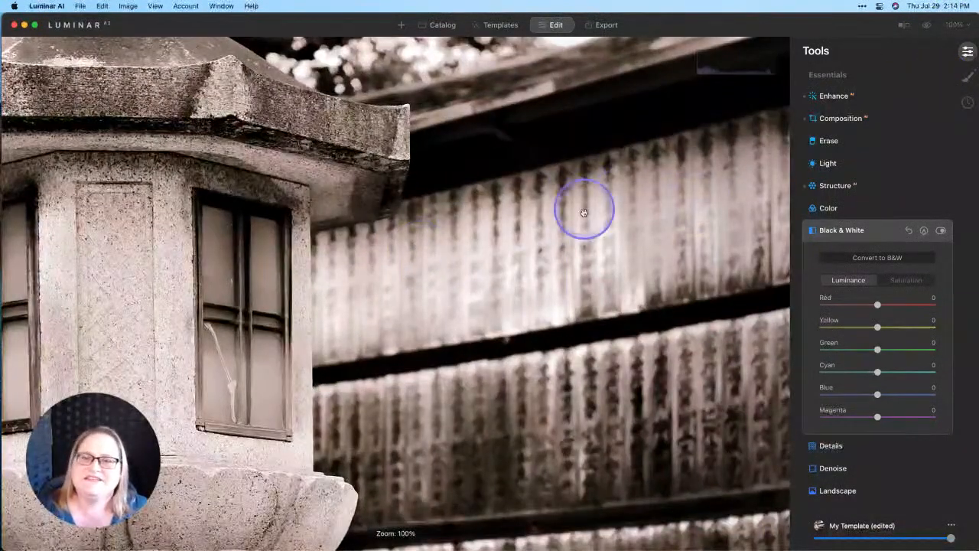
{"action": "scroll", "coordinate": [128, 195], "scroll_direction": "left", "scroll_amount": 5}
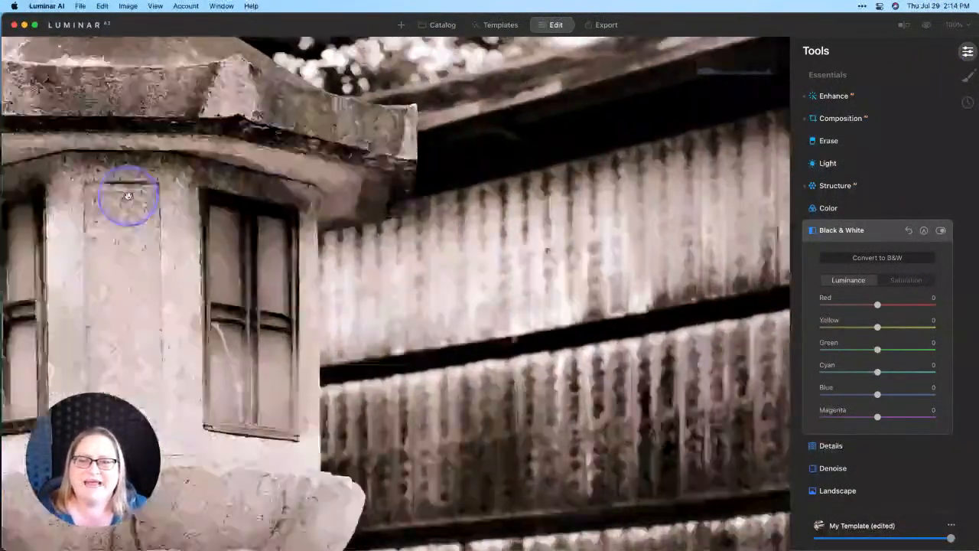
{"action": "scroll", "coordinate": [128, 195], "scroll_direction": "left", "scroll_amount": 3}
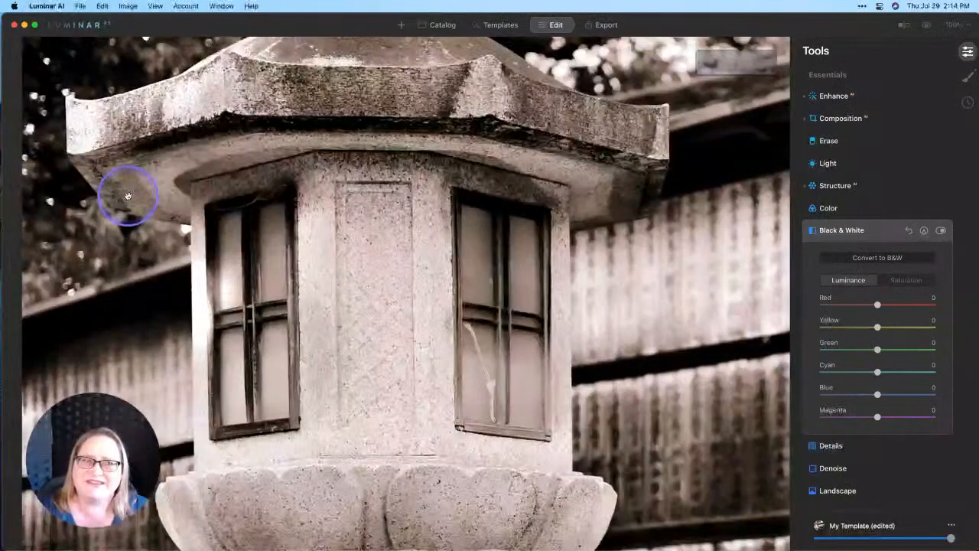
{"action": "left_click", "coordinate": [961, 25]}
{"action": "left_click", "coordinate": [940, 43]}
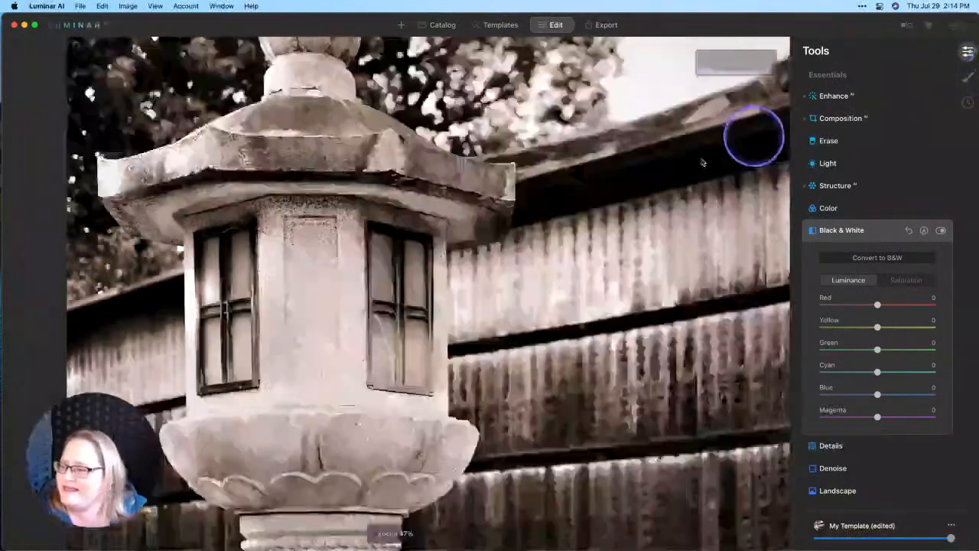